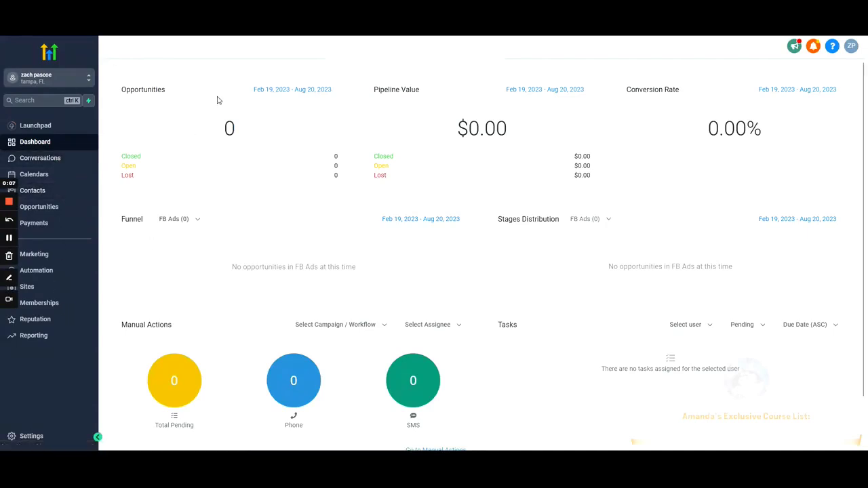
drag(122, 89, 171, 98)
click(171, 98)
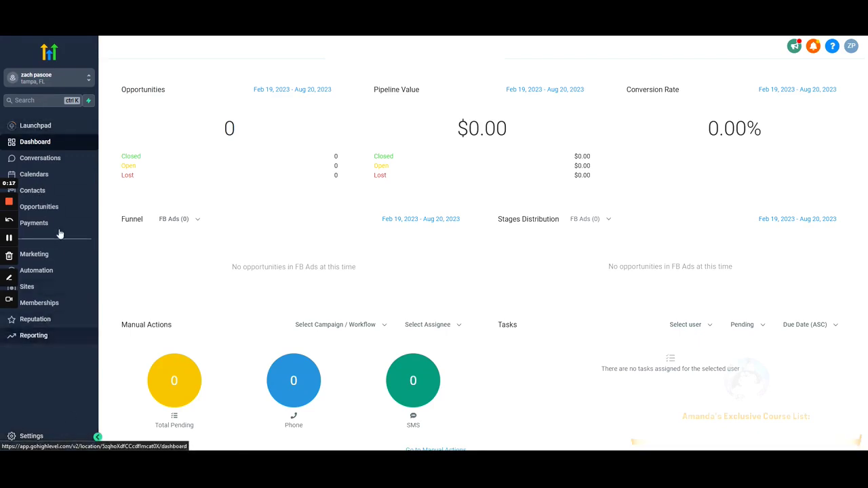
- Open the Launchpad and review its list of setup and connection options
click(66, 128)
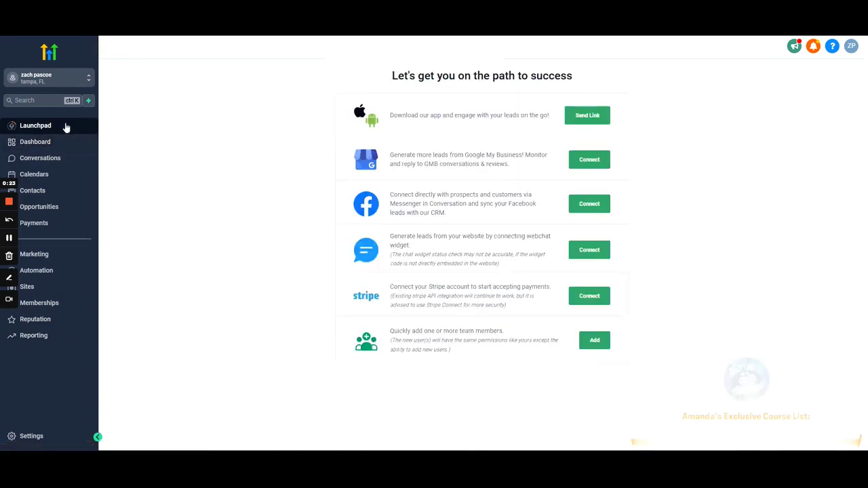
drag(379, 74, 581, 420)
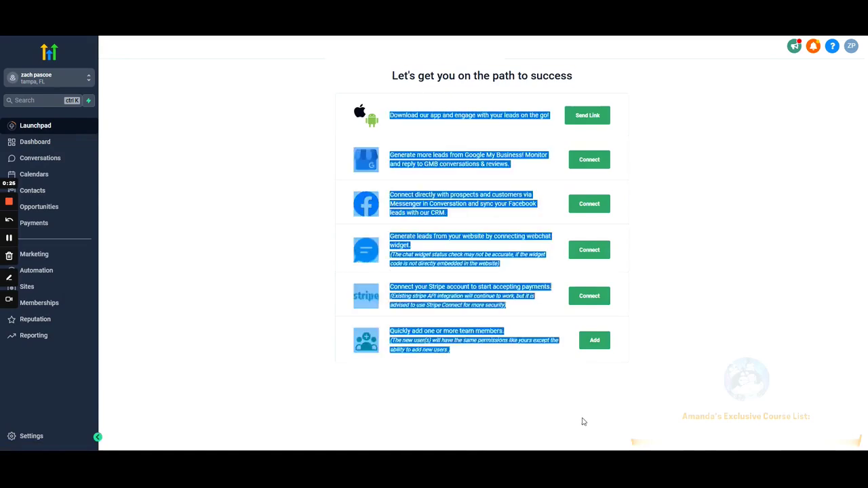
click(487, 378)
drag(466, 350, 332, 88)
drag(391, 81, 245, 176)
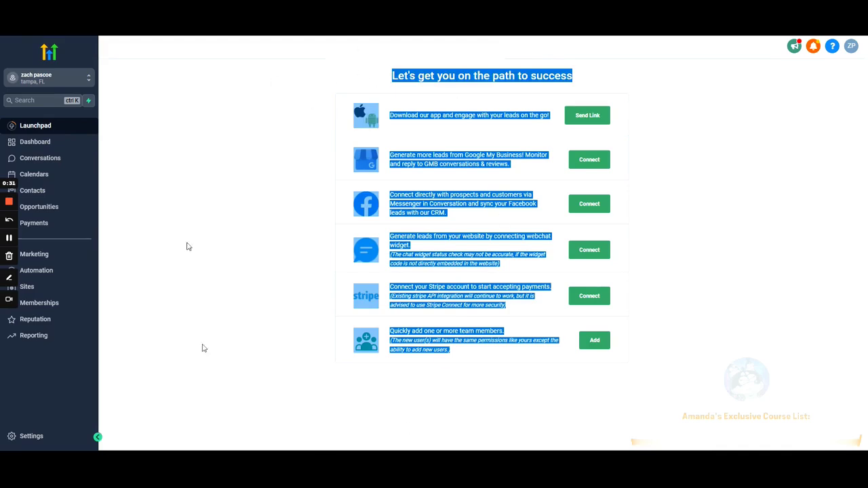
click(248, 206)
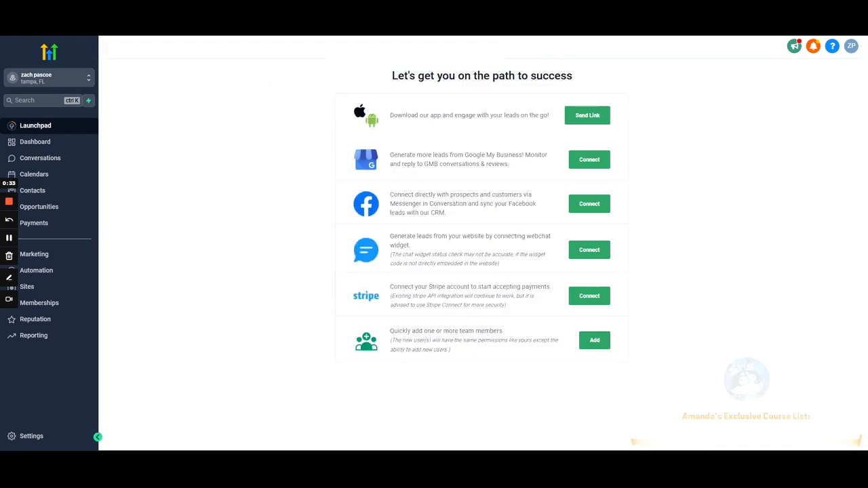
- Examine the Launchpad entries for Google My Business, Facebook, webchat, Stripe and team members, focusing on the Stripe payment connection
drag(531, 156, 391, 195)
click(443, 246)
drag(389, 286, 524, 318)
click(332, 291)
drag(513, 307, 390, 283)
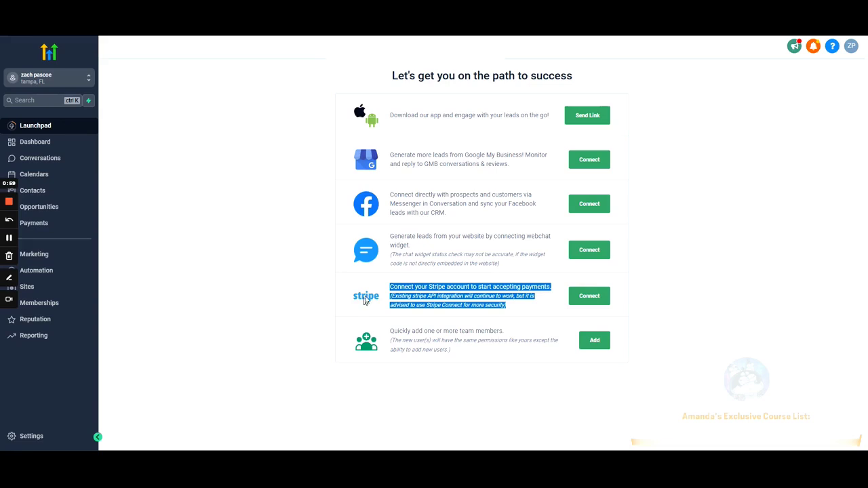
drag(532, 314, 387, 291)
drag(516, 311, 370, 280)
click(258, 208)
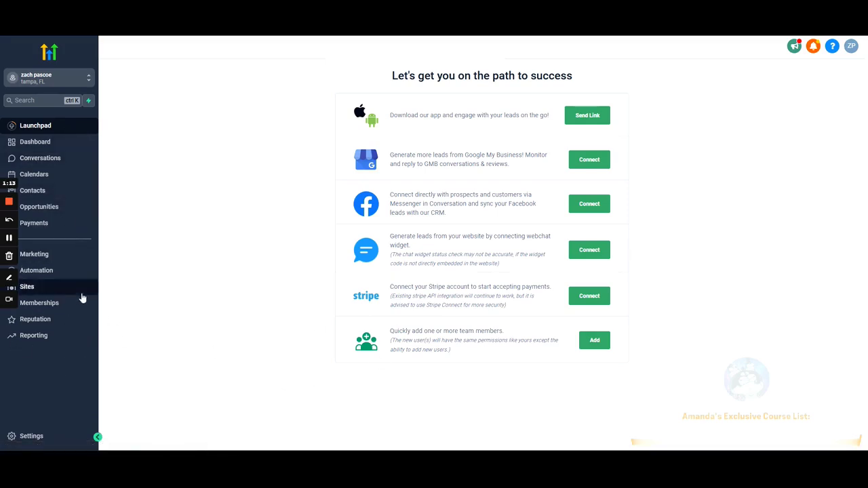
drag(345, 80, 475, 349)
click(273, 265)
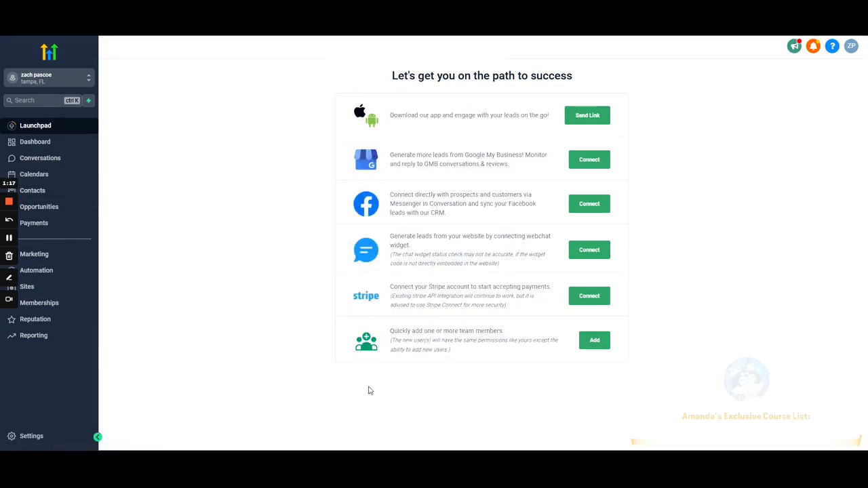
- Look over the Dashboard's opportunity and pipeline widgets, and open the Conversations section
click(43, 147)
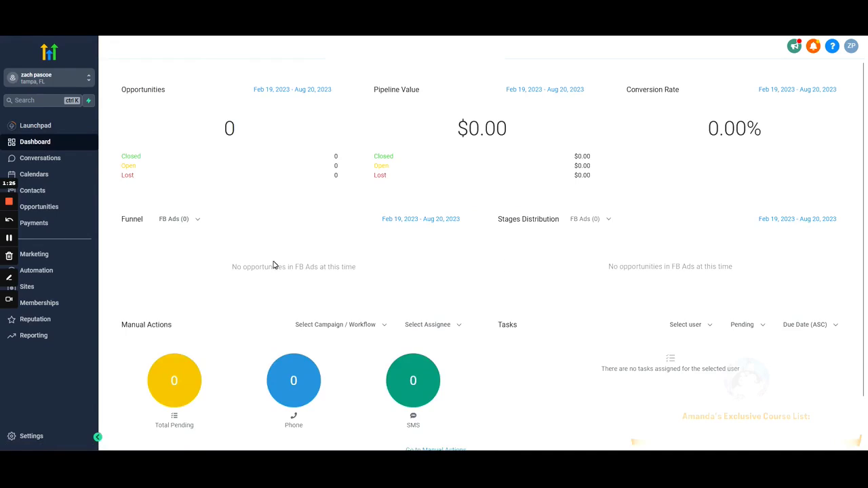
click(33, 160)
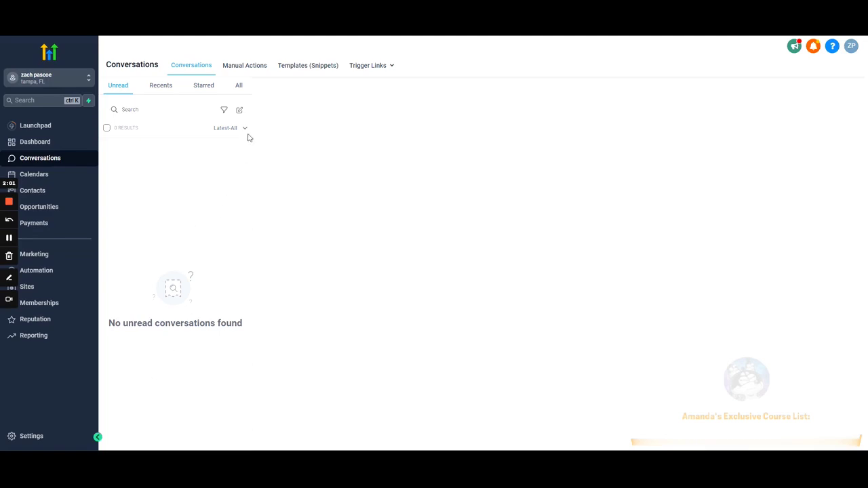
- View the Manual Actions page in Conversations and check it for pending tasks
click(247, 69)
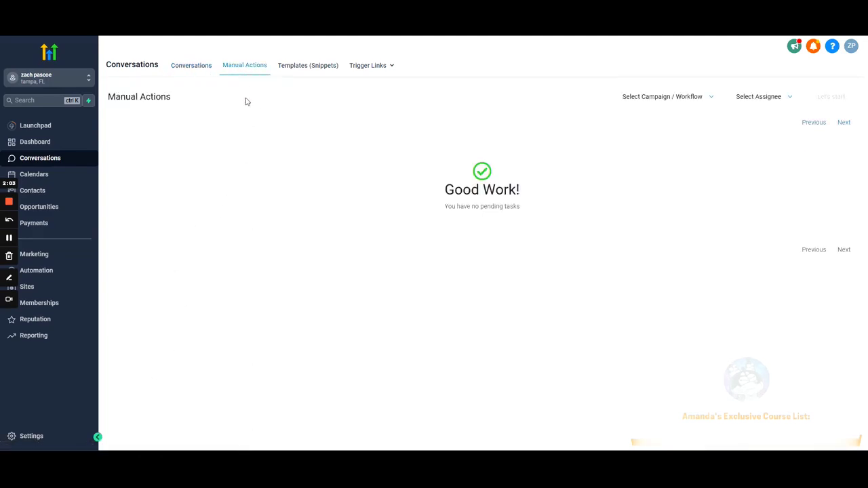
drag(384, 179, 552, 217)
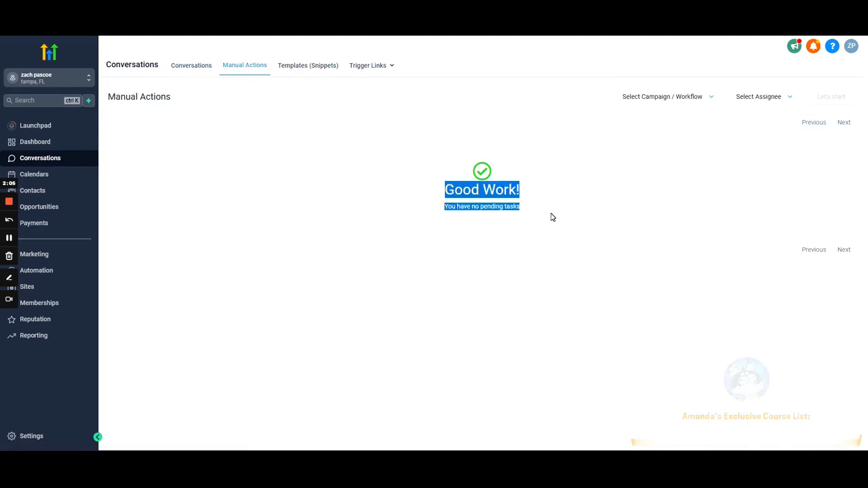
drag(272, 152, 573, 254)
click(231, 111)
drag(107, 97, 172, 99)
click(255, 125)
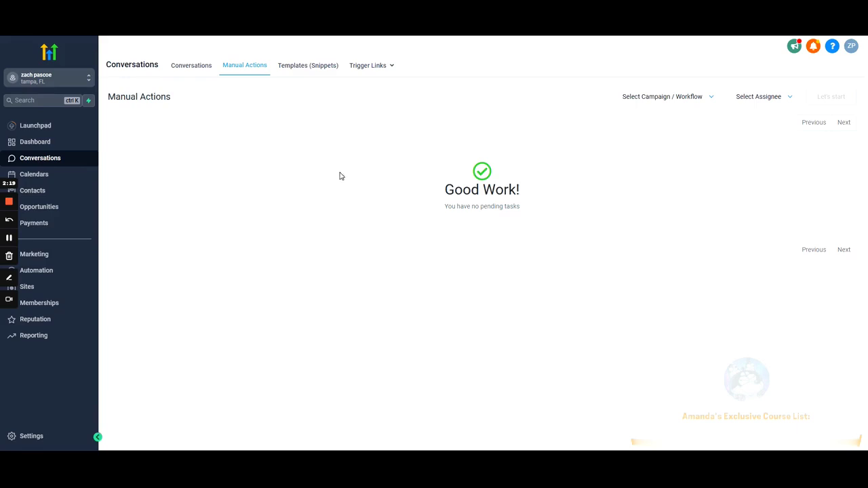
drag(541, 215, 442, 186)
drag(105, 97, 174, 98)
click(207, 104)
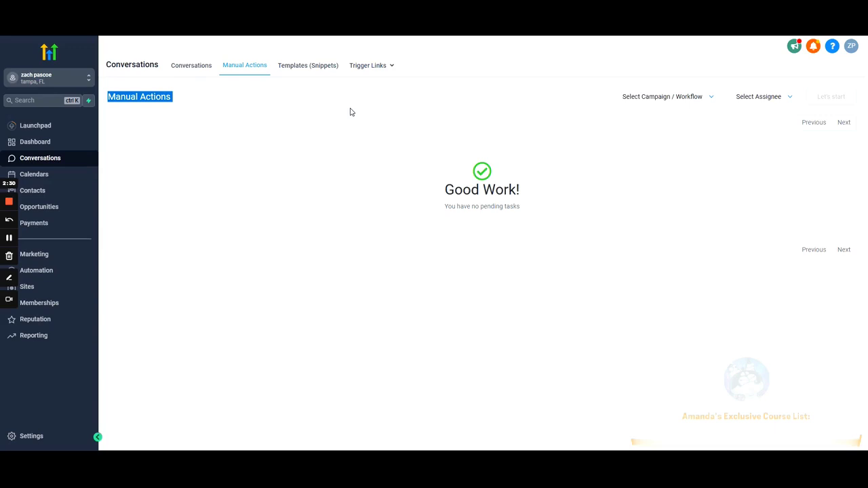
- View the Trigger Links page in Conversations and read its description of link tracking
click(374, 68)
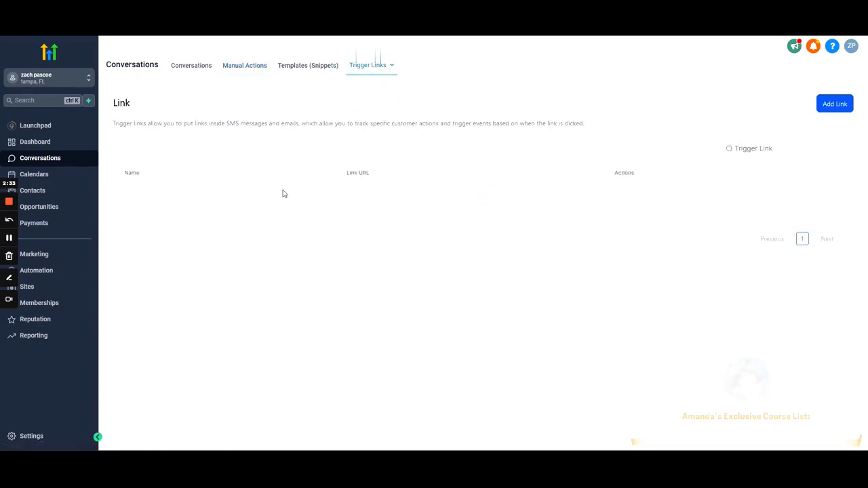
mouse_move(118, 103)
mouse_down()
mouse_move(588, 123)
mouse_move(278, 102)
mouse_move(111, 102)
mouse_up()
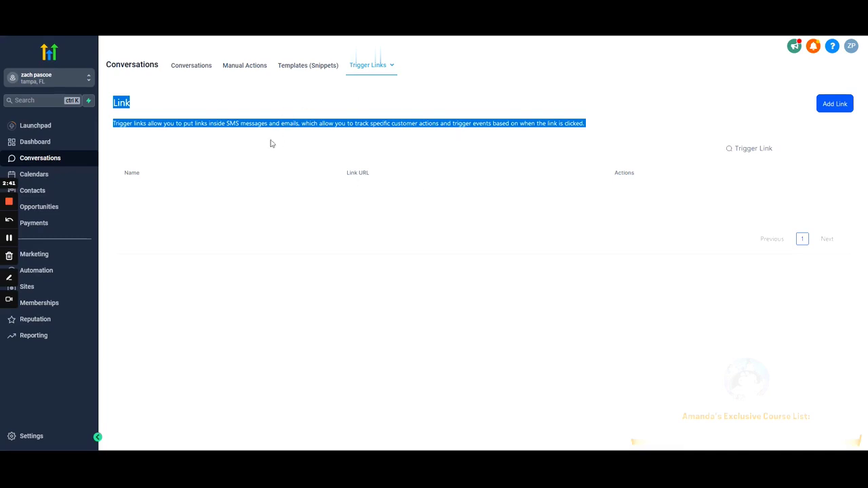
click(127, 149)
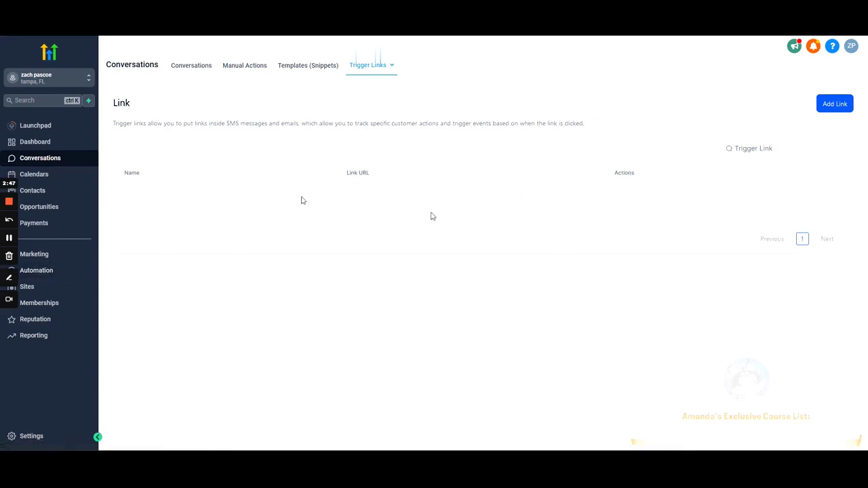
mouse_move(109, 101)
mouse_down()
mouse_move(641, 122)
mouse_move(615, 129)
mouse_move(108, 105)
mouse_up()
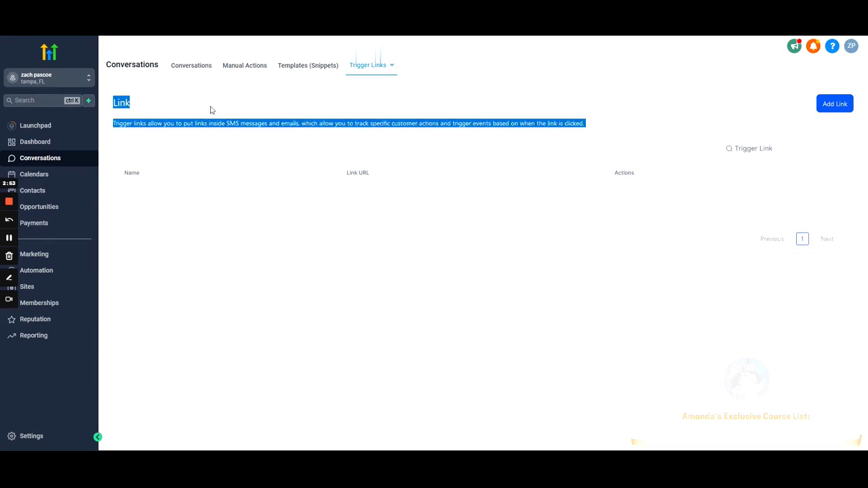
- View the Calendars section and the Contacts smart list
click(65, 175)
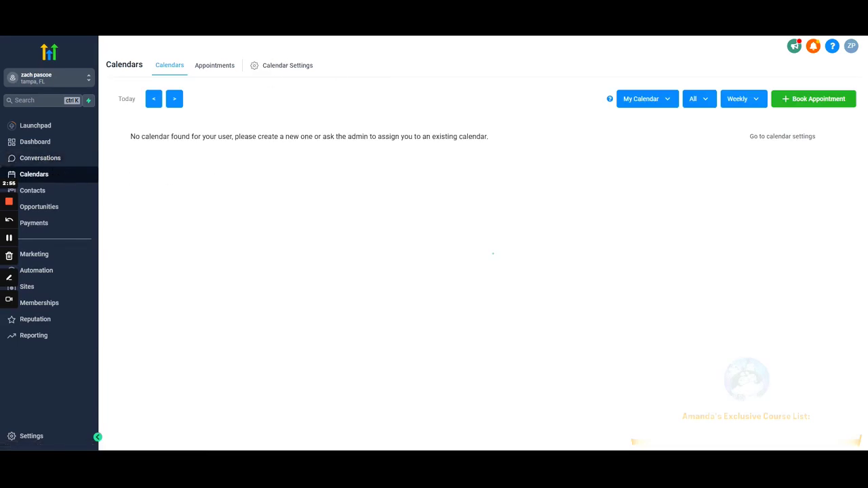
click(60, 191)
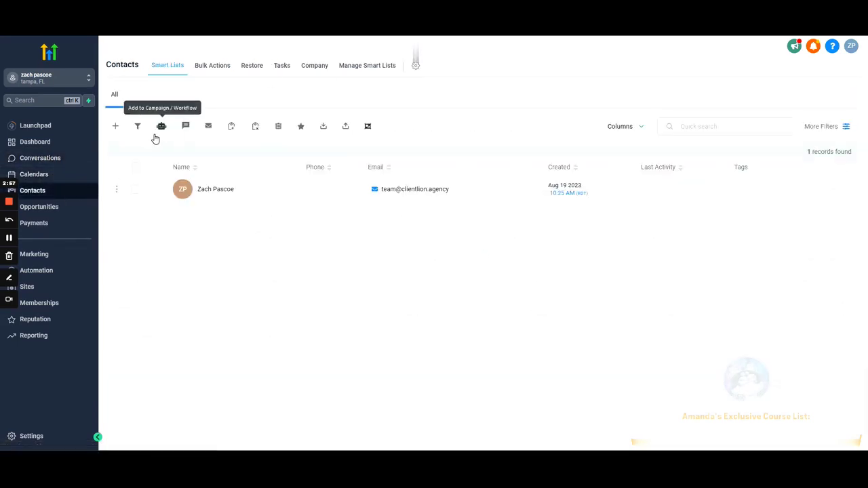
- View the Opportunities board for the FB Ads pipeline and the Pipelines list, finishing on the board
click(61, 206)
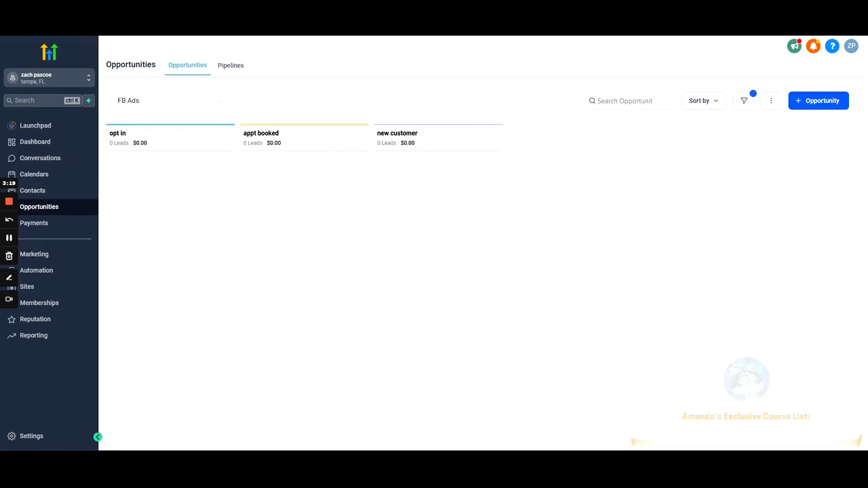
click(230, 66)
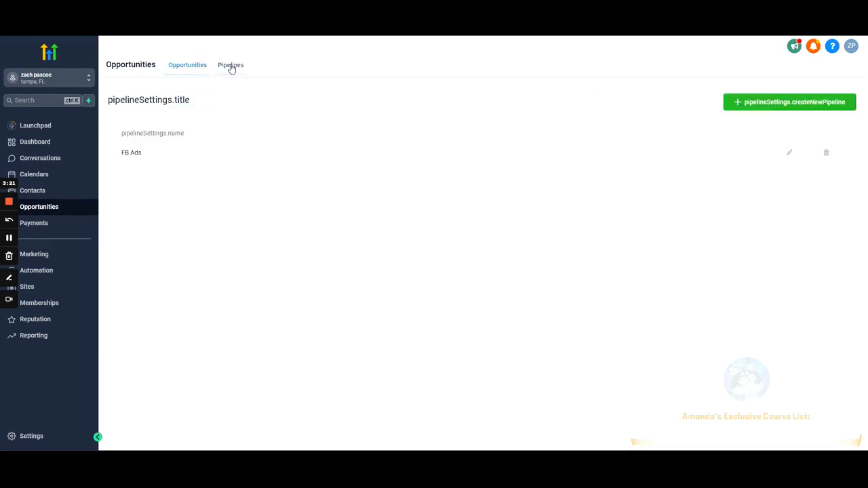
click(186, 68)
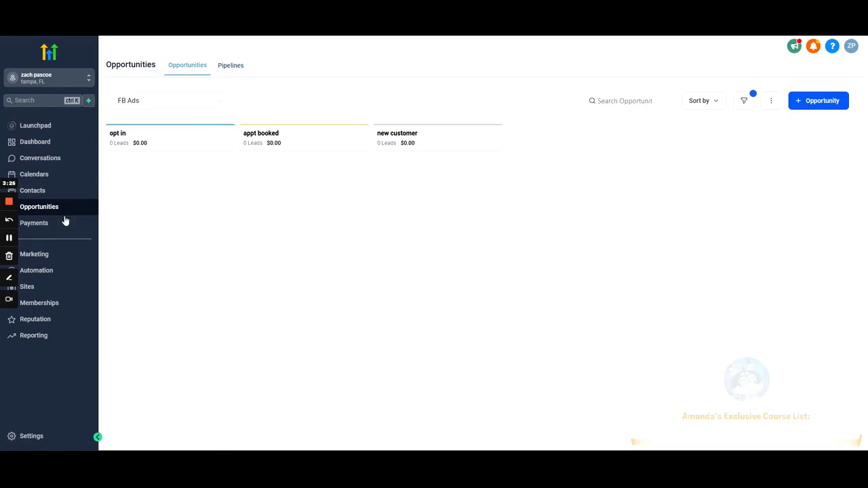
- Open the Payments section and review its Invoices overview
click(34, 223)
drag(188, 116, 161, 103)
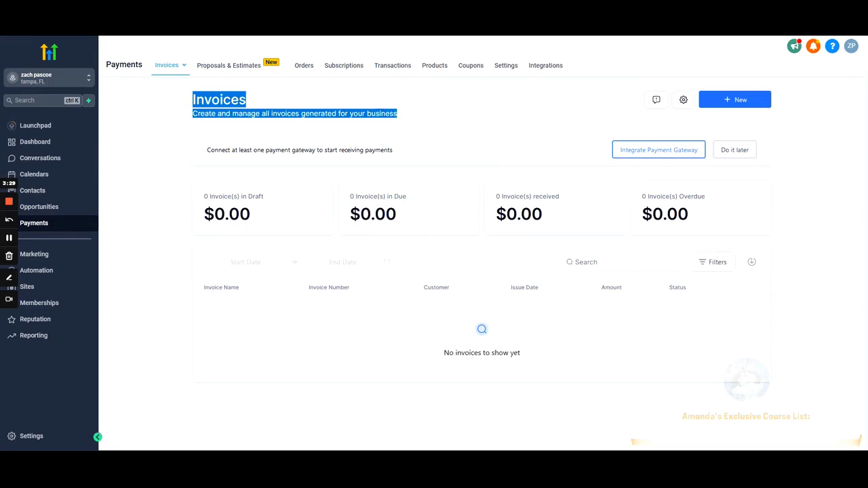
click(130, 111)
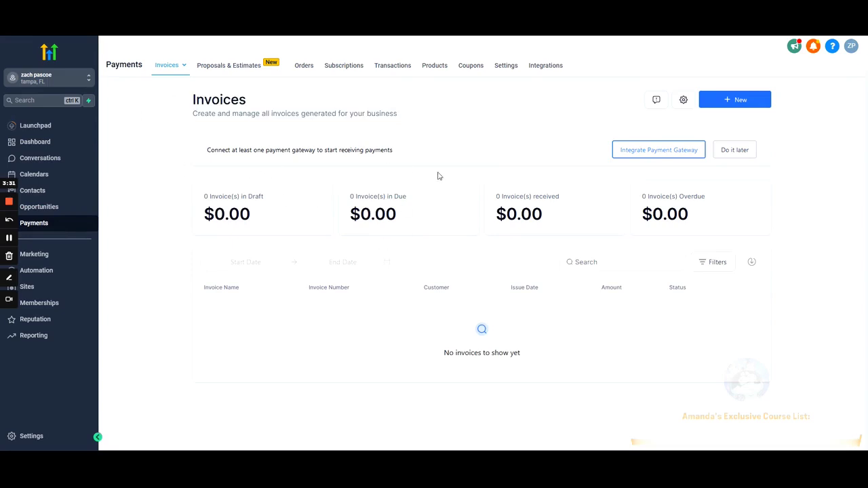
- Browse the Payments pages for proposals, orders, subscriptions, transactions, products, coupons and integrations, ending on Proposals & Estimates
click(231, 68)
click(305, 70)
click(352, 68)
click(395, 67)
click(434, 68)
click(473, 67)
click(550, 66)
click(306, 66)
click(236, 68)
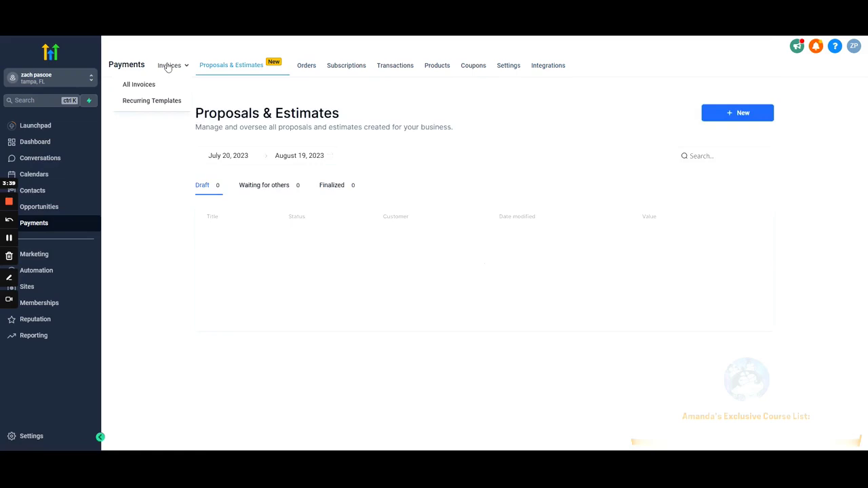
- Return to the Invoices page in Payments and read its heading and description
click(168, 65)
drag(195, 95, 417, 127)
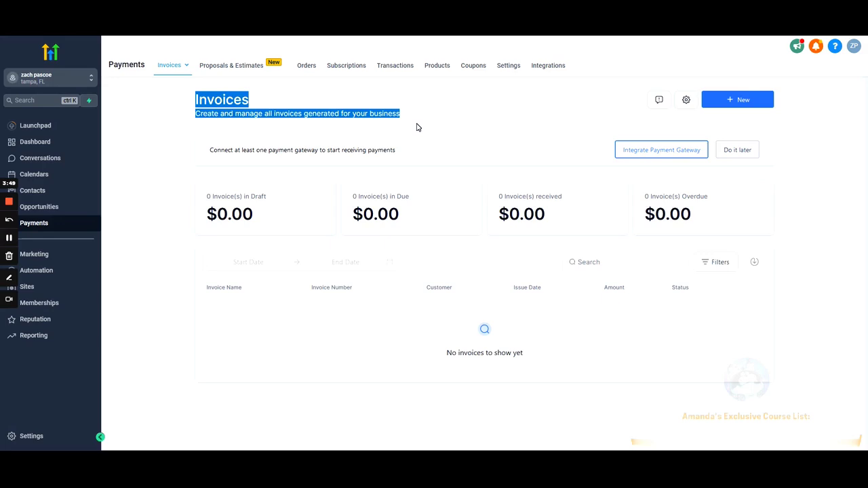
drag(418, 127, 173, 103)
click(163, 109)
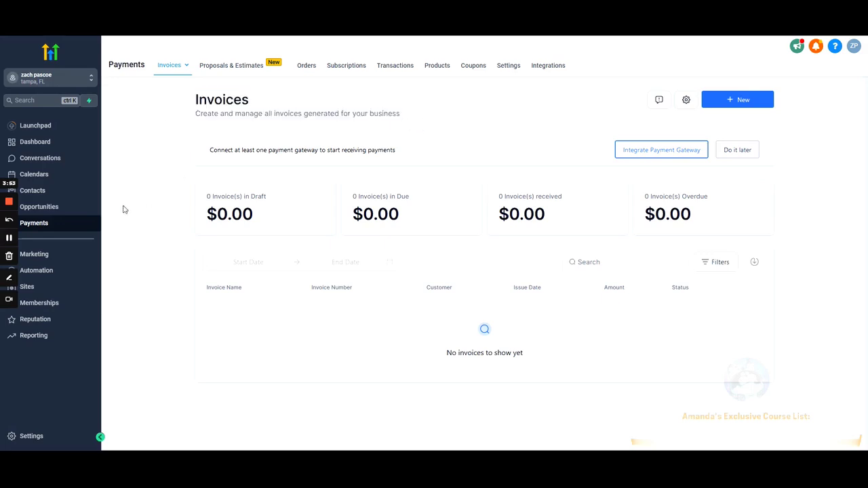
- Open the Marketing section and review the Social Planner's social account and post scheduling options
click(57, 257)
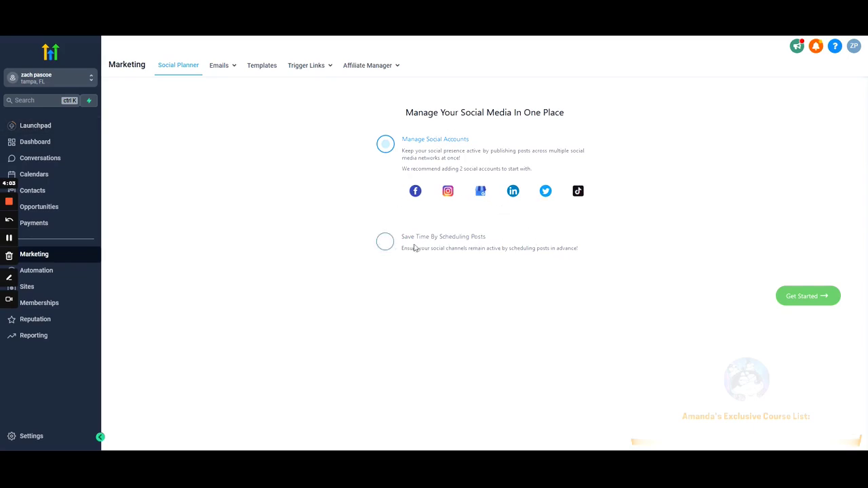
drag(584, 251, 387, 245)
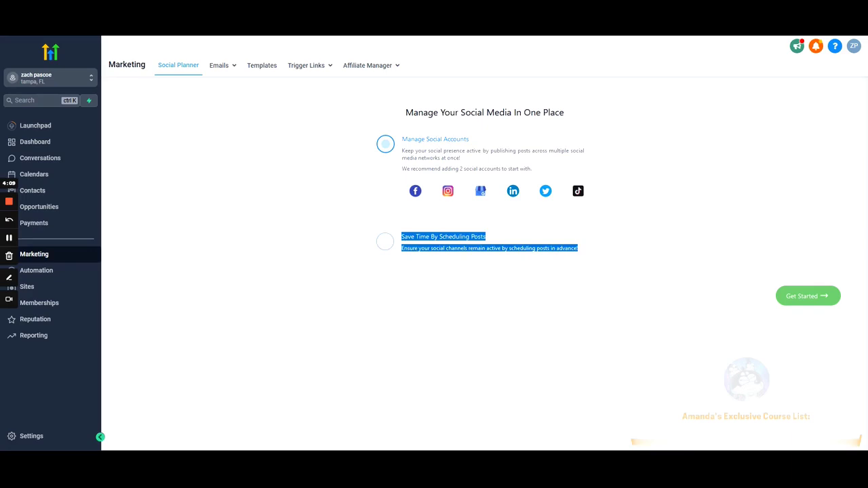
click(311, 235)
drag(408, 248, 583, 253)
click(583, 252)
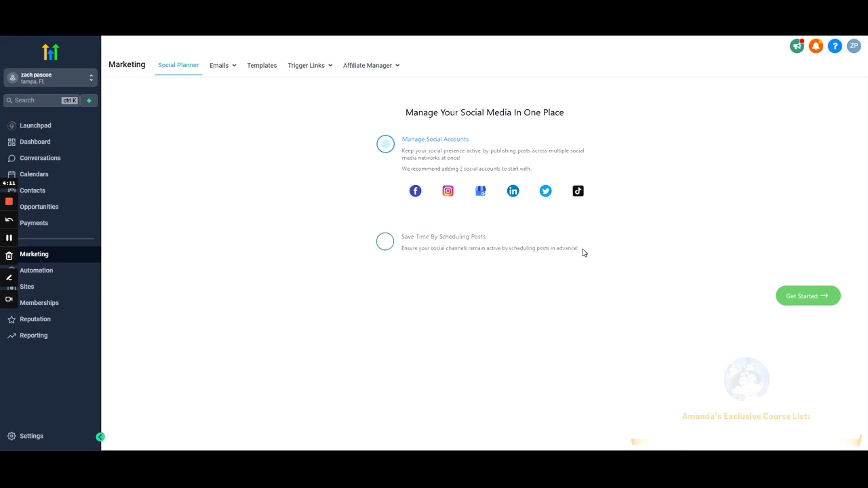
drag(384, 181, 330, 192)
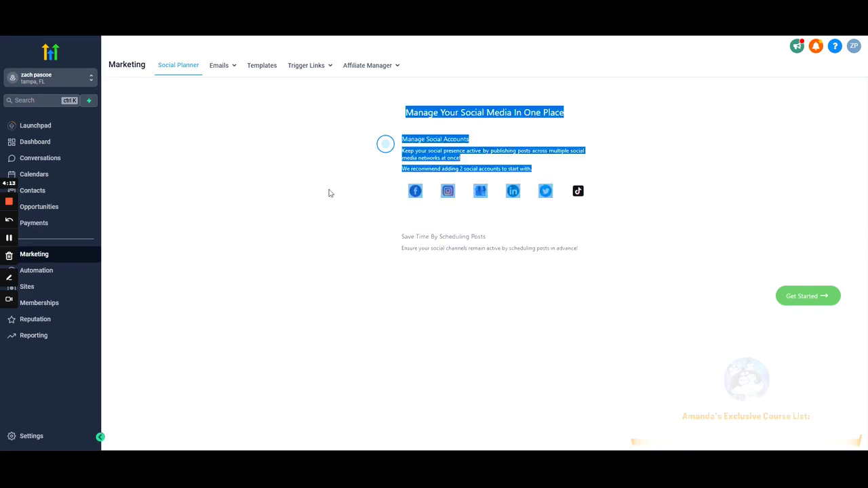
click(325, 192)
- View the Email Campaigns page in Marketing
click(223, 69)
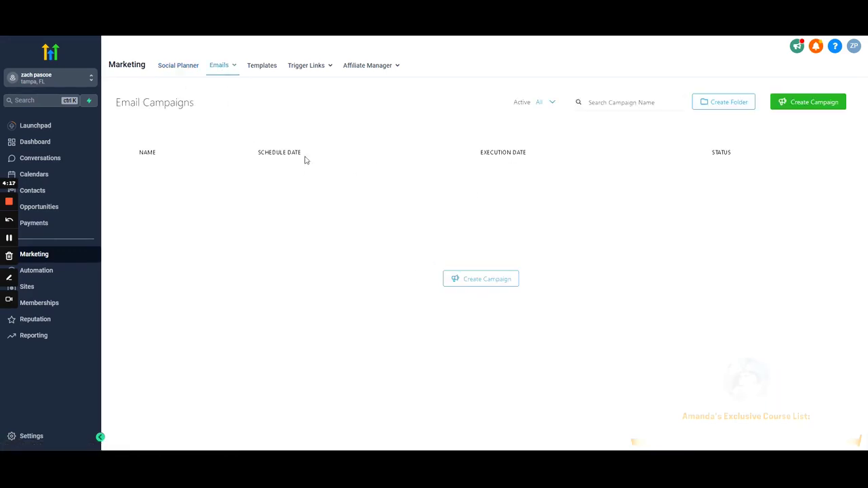
drag(147, 119, 240, 113)
click(238, 112)
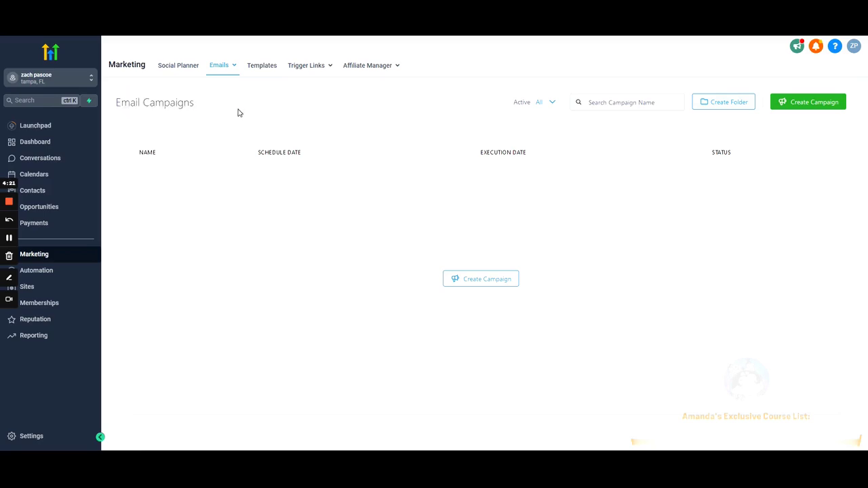
- View the Templates and Trigger Links pages in Marketing
click(262, 66)
mouse_move(299, 68)
click(310, 84)
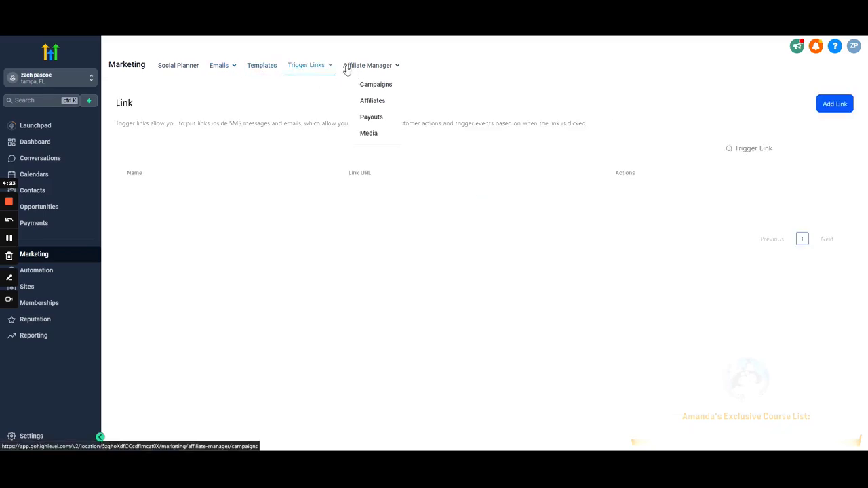
- Compare the Templates and Trigger Links entries in Marketing with the matching ones in Conversations, and return to Marketing
click(262, 67)
click(310, 85)
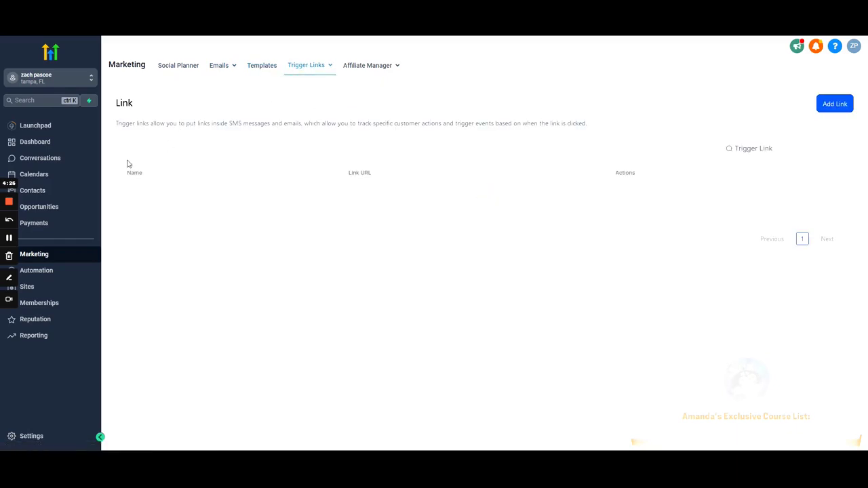
click(41, 158)
mouse_move(367, 73)
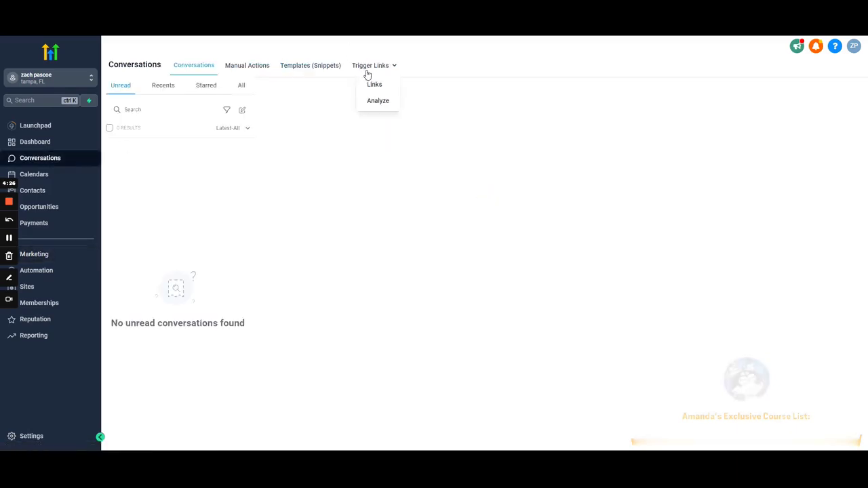
click(47, 254)
click(54, 271)
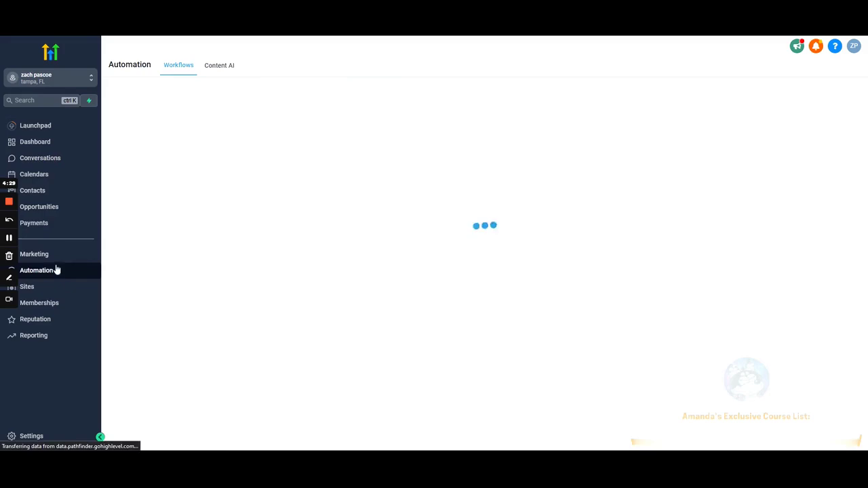
click(51, 258)
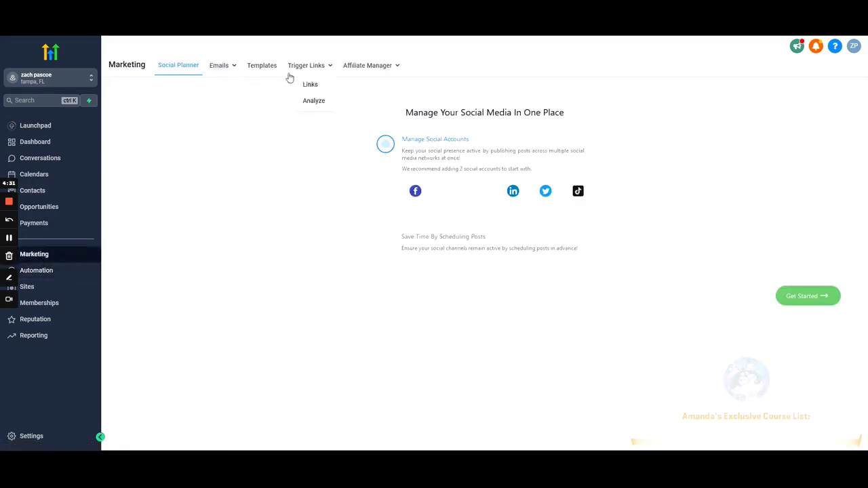
- Open the Automation section and read the Workflow List heading and description
click(51, 275)
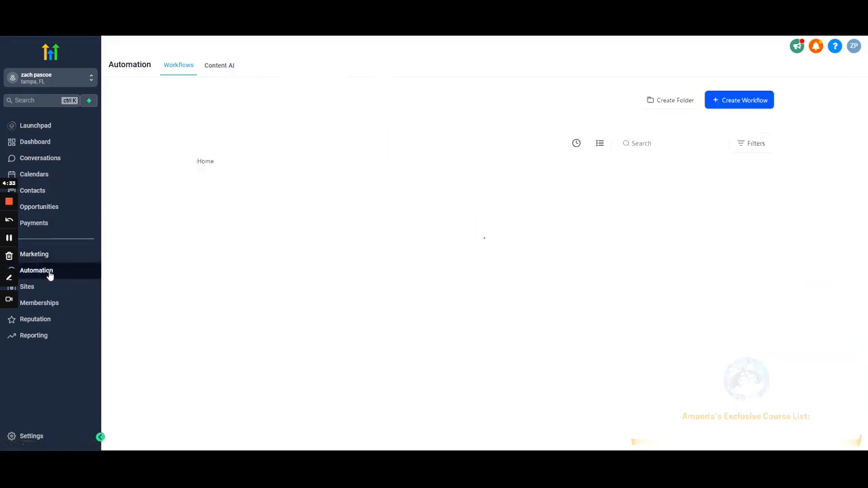
drag(194, 104, 251, 147)
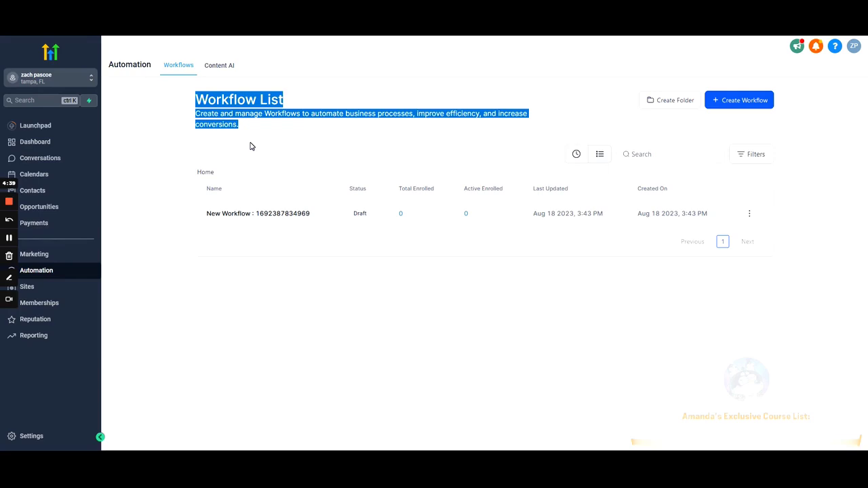
drag(248, 126, 184, 120)
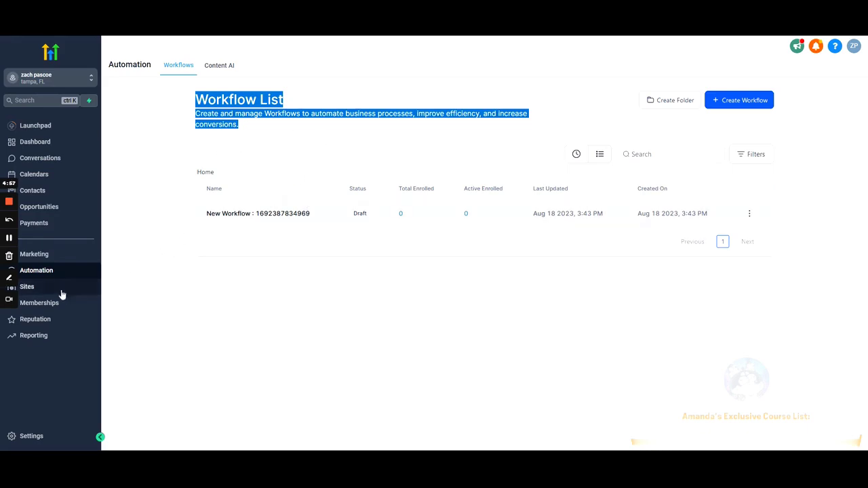
- Open the Sites section and view its Funnels, Websites and Blogs pages
click(52, 294)
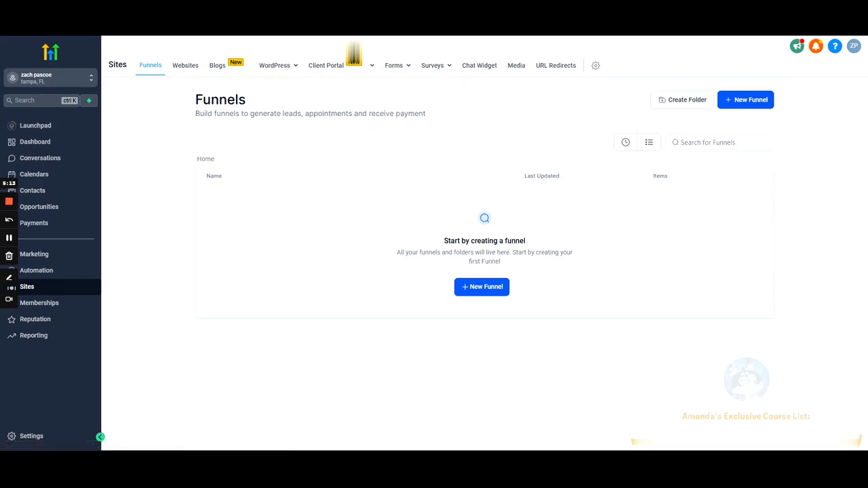
drag(196, 101, 445, 124)
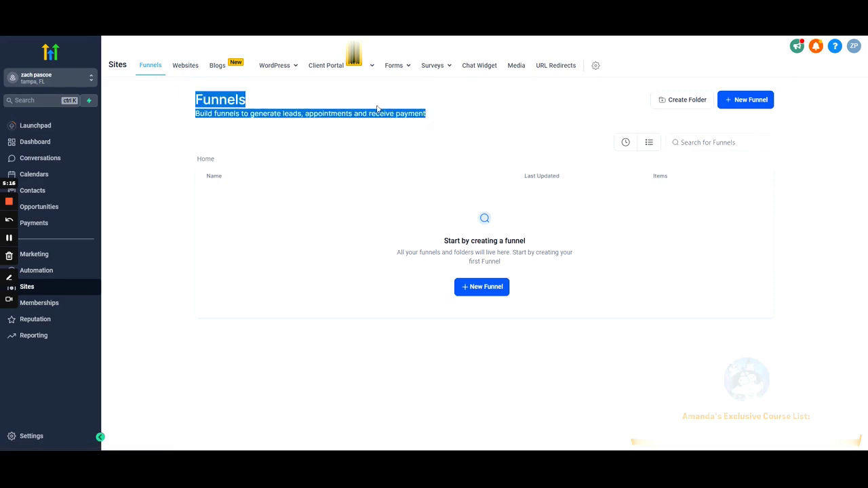
click(197, 72)
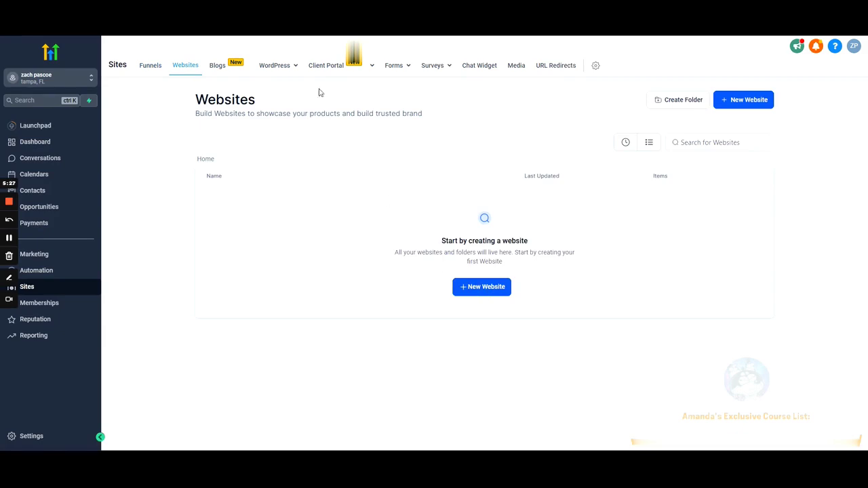
click(217, 66)
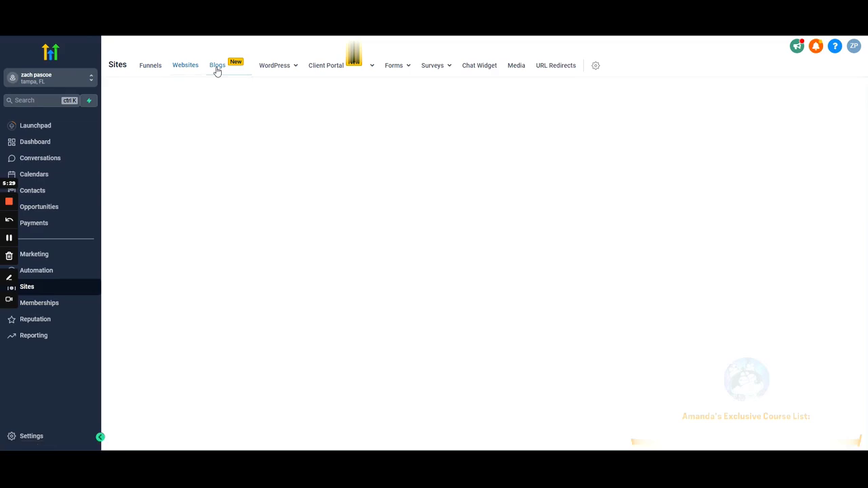
- View the WordPress entry in Sites and read the Client Portal's Domain Setup heading and description
click(269, 67)
click(324, 70)
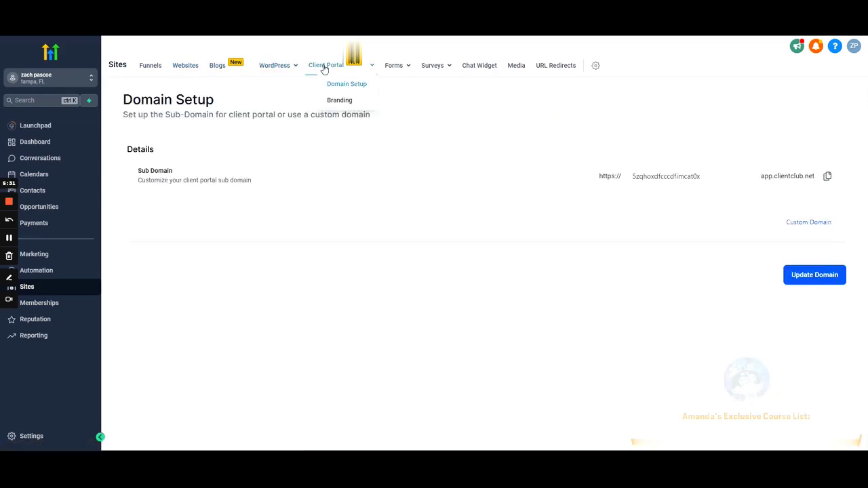
drag(120, 102, 427, 131)
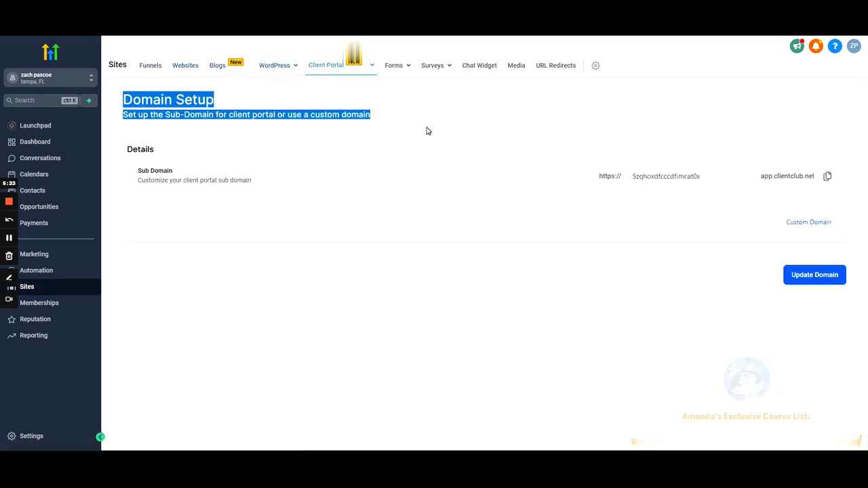
- Read the headings and descriptions of the Forms and Surveys pages in Sites
click(395, 66)
drag(192, 102, 285, 159)
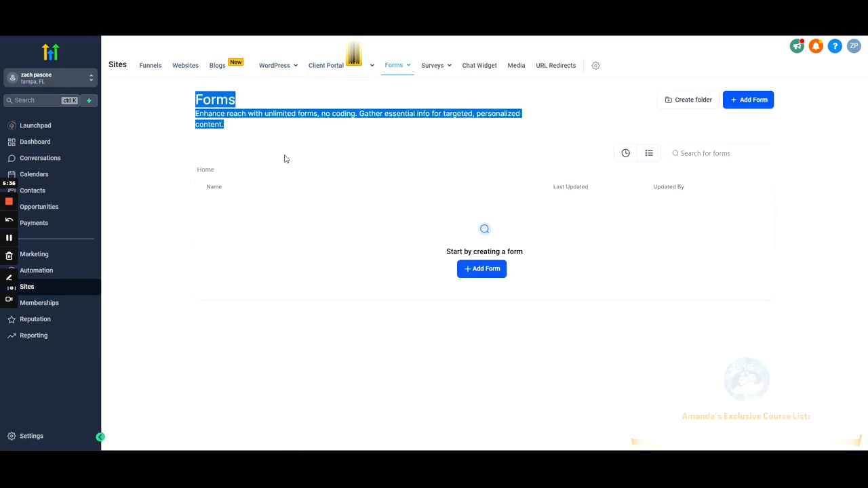
click(432, 65)
drag(187, 95, 262, 141)
click(275, 143)
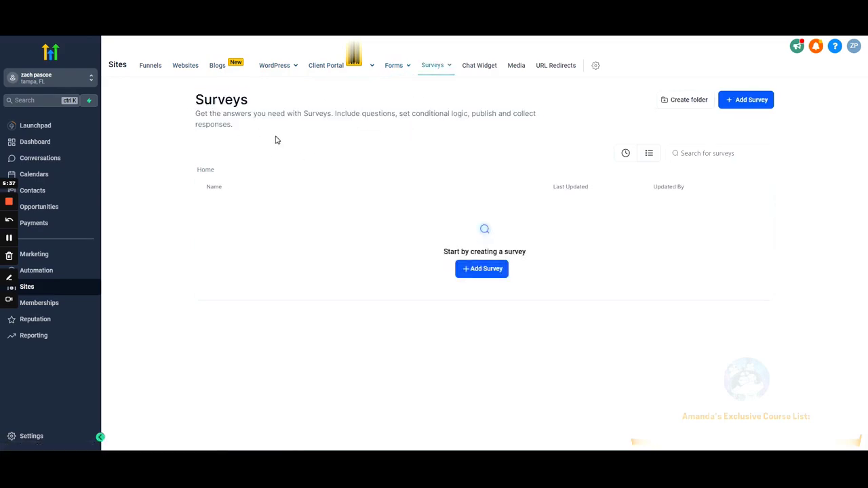
- Open the Memberships section and review the Courses dashboard with its 30-day statistics
click(55, 307)
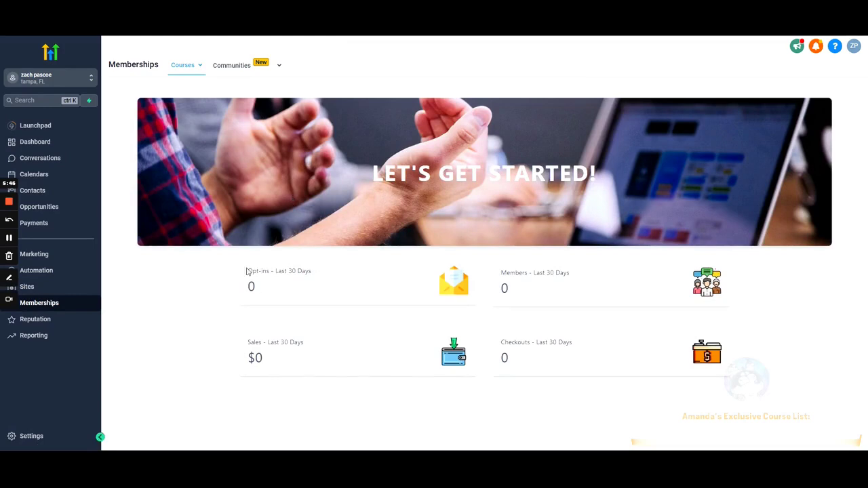
click(192, 66)
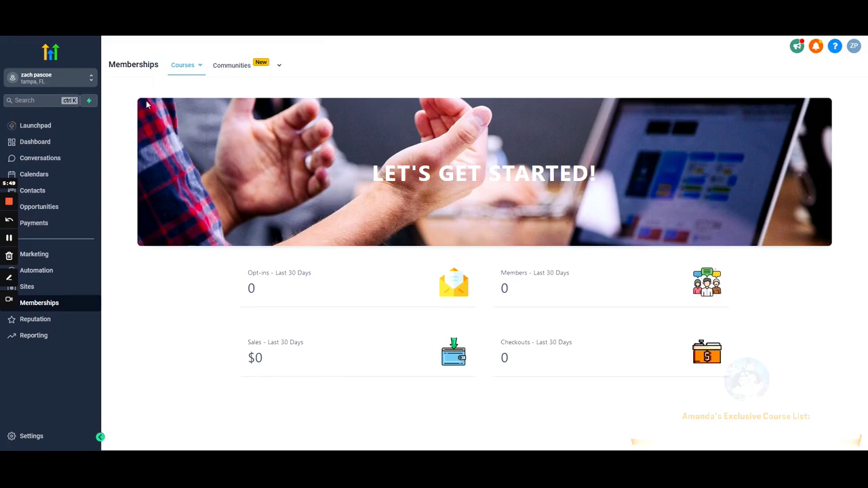
double_click(133, 65)
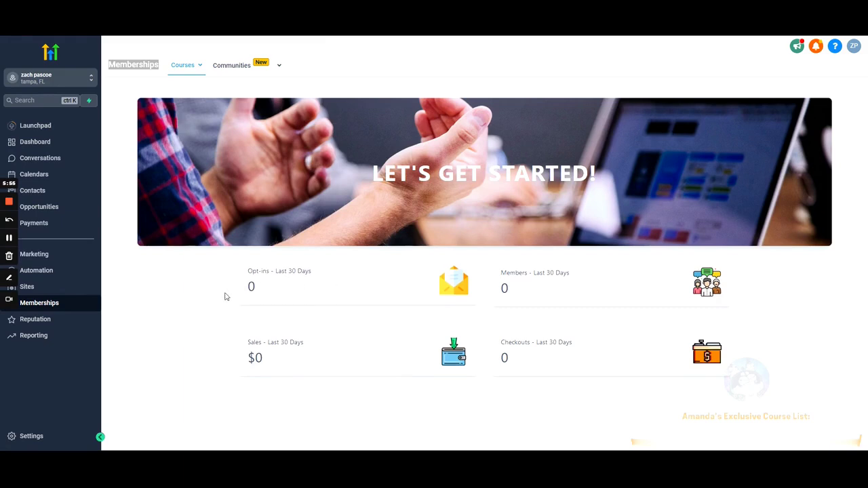
- Open the Reputation section and review its Overview and Reviews pages
click(47, 324)
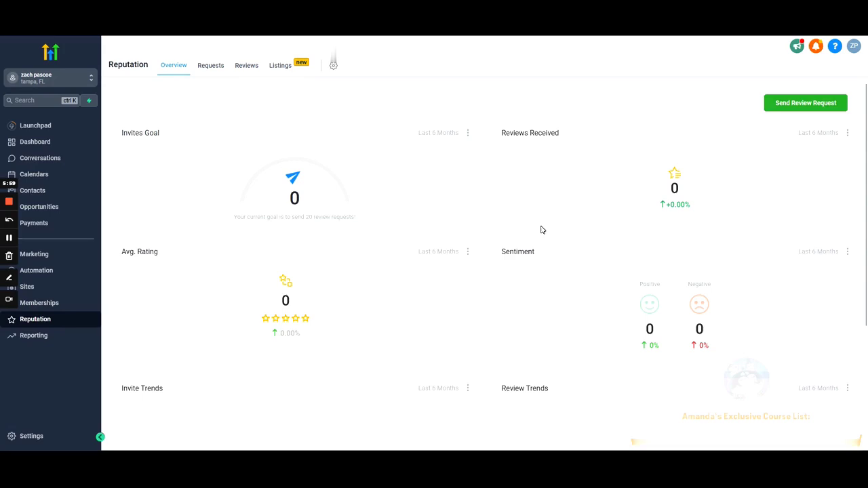
scroll(409, 300, down, 3)
click(244, 68)
click(175, 67)
- Open the Reporting section and review the Google Ads and Facebook Ads reports, including the Facebook campaign table
click(35, 340)
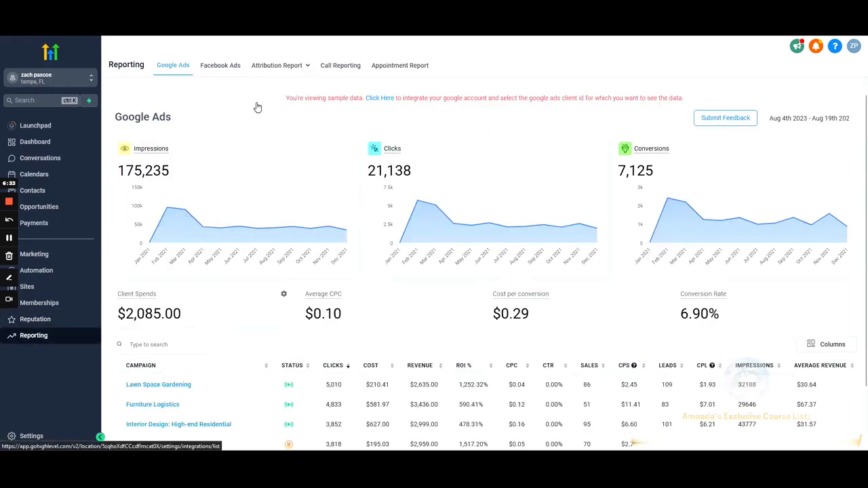
click(221, 67)
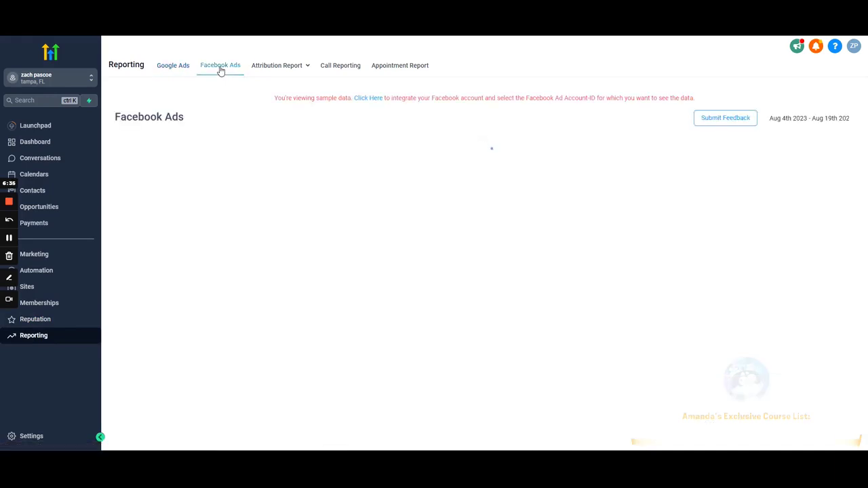
scroll(403, 290, down, 2)
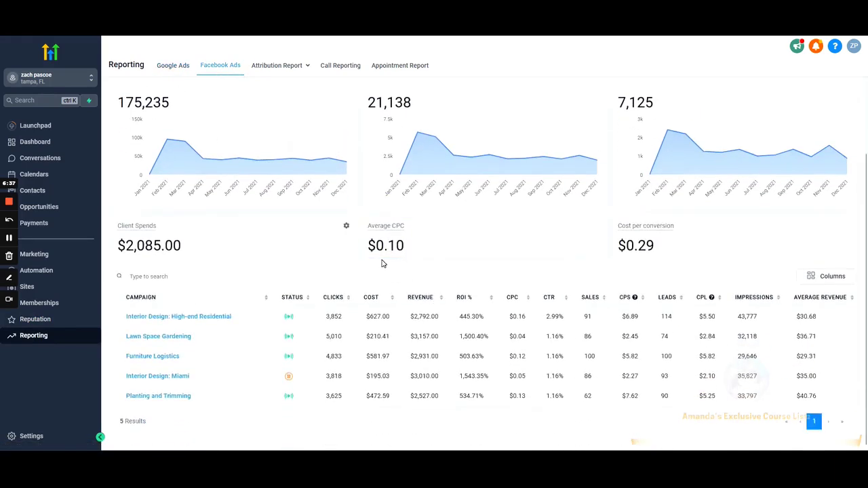
scroll(382, 263, up, 2)
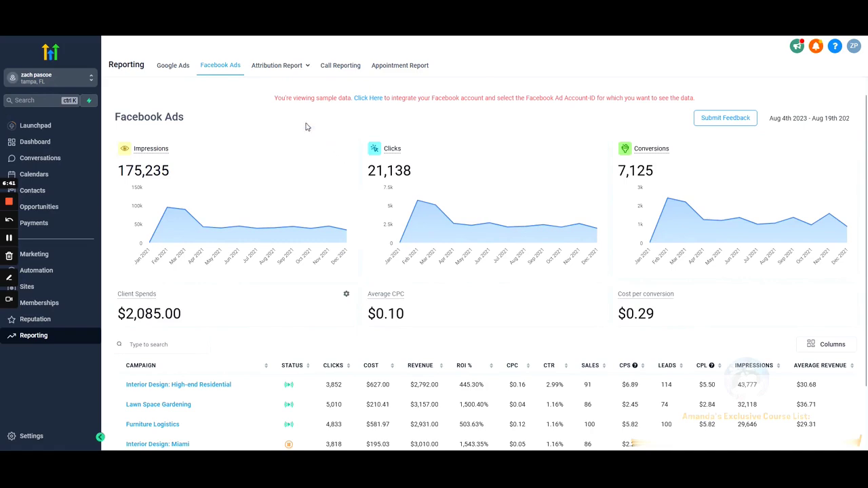
- Review the Call Reporting page, from the call status charts down to the call log table
click(334, 72)
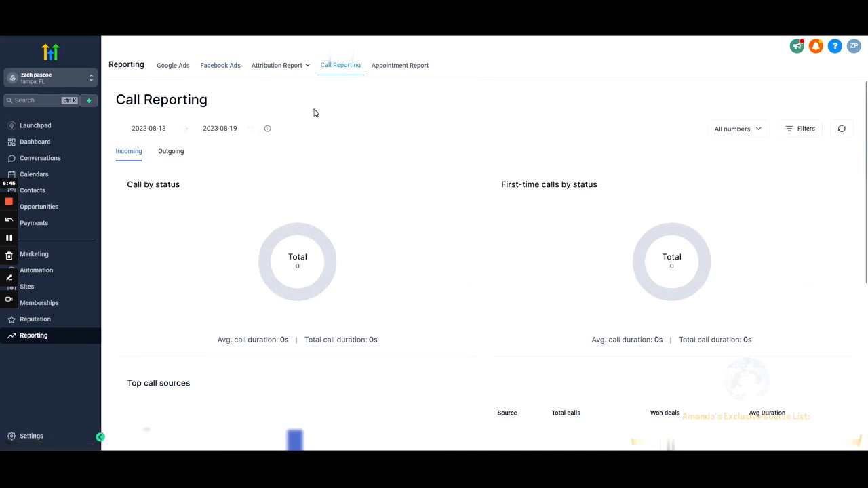
scroll(312, 117, down, 5)
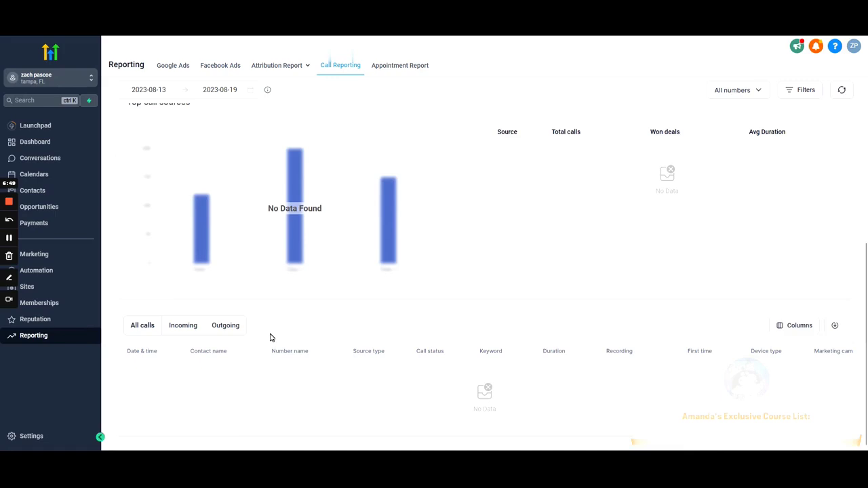
scroll(270, 338, up, 5)
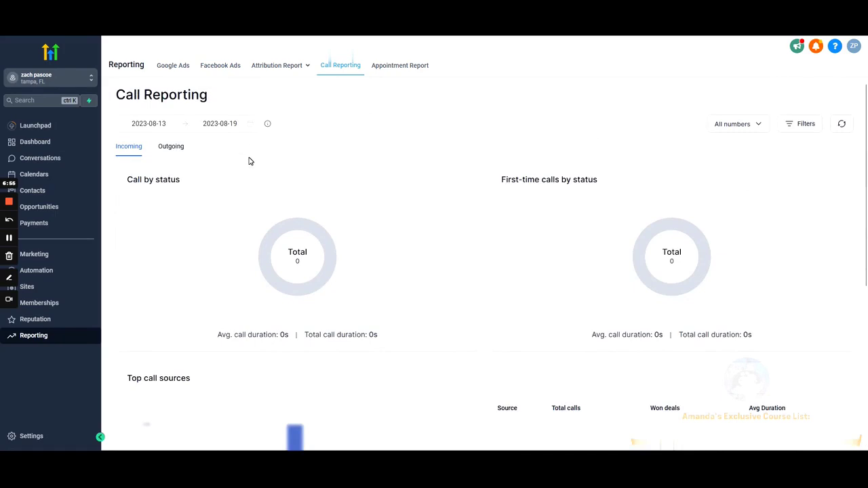
- Open the sub-account Settings, skim the list of settings pages, and return to Reporting
click(32, 439)
scroll(58, 219, down, 2)
scroll(59, 327, up, 2)
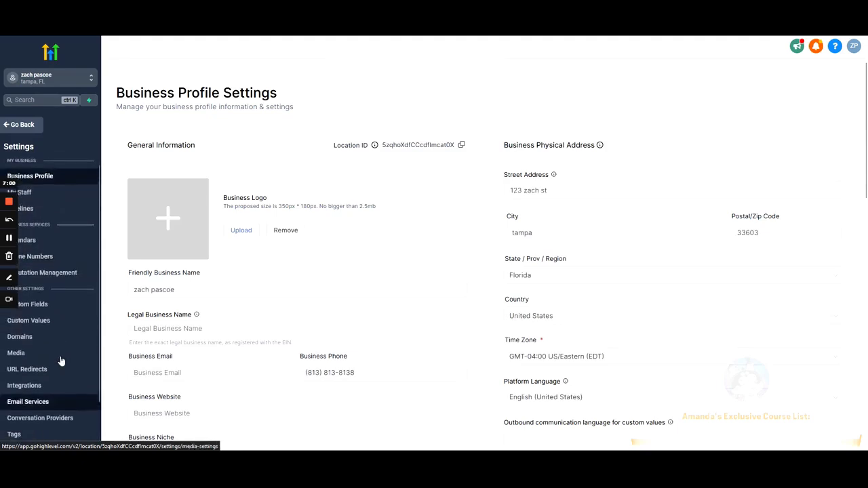
click(23, 125)
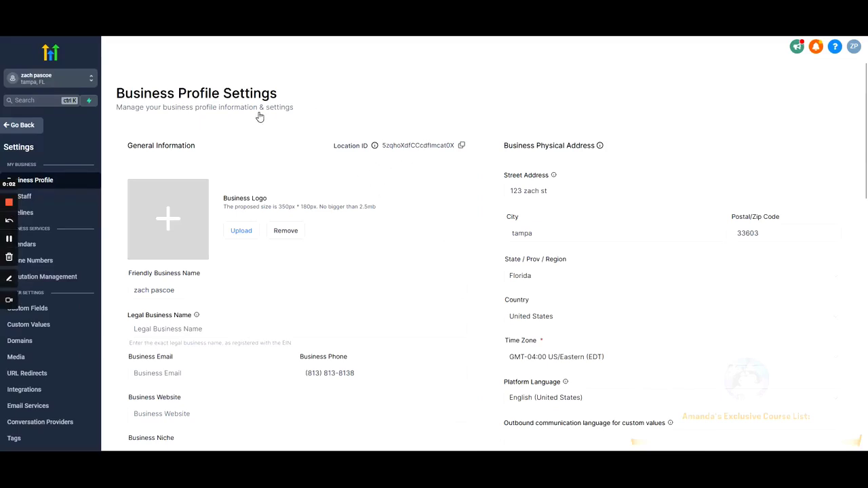
click(39, 124)
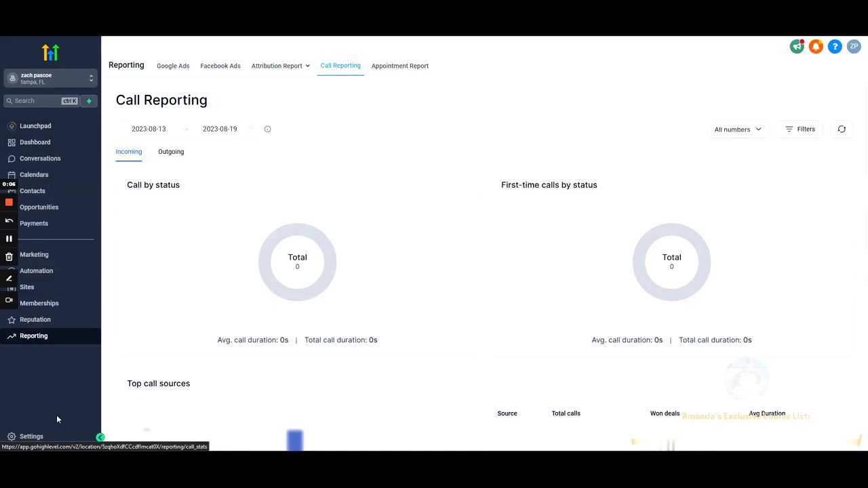
- Reopen the sub-account Settings and look through the full list of settings pages
click(41, 438)
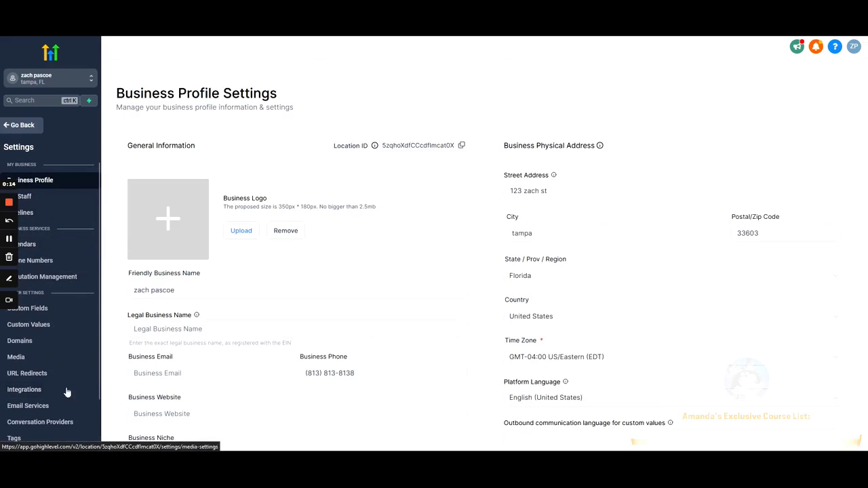
scroll(44, 268, down, 1)
scroll(47, 251, up, 2)
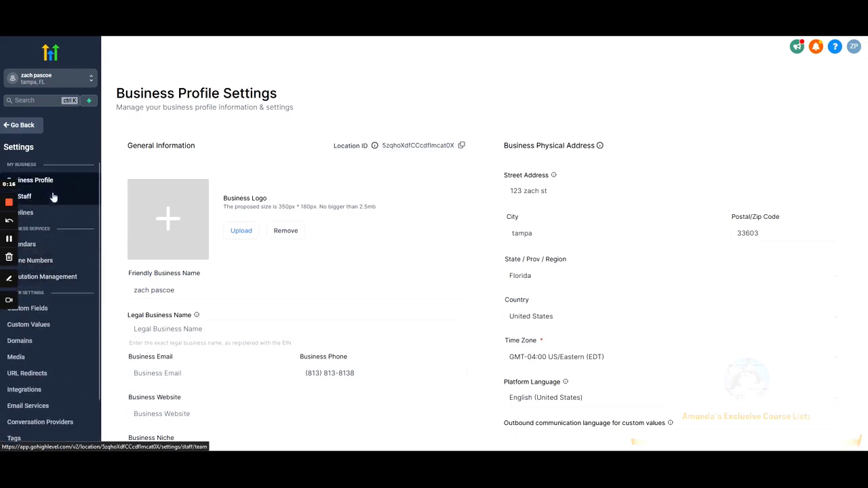
scroll(51, 185, down, 2)
scroll(50, 185, down, 1)
scroll(55, 190, up, 3)
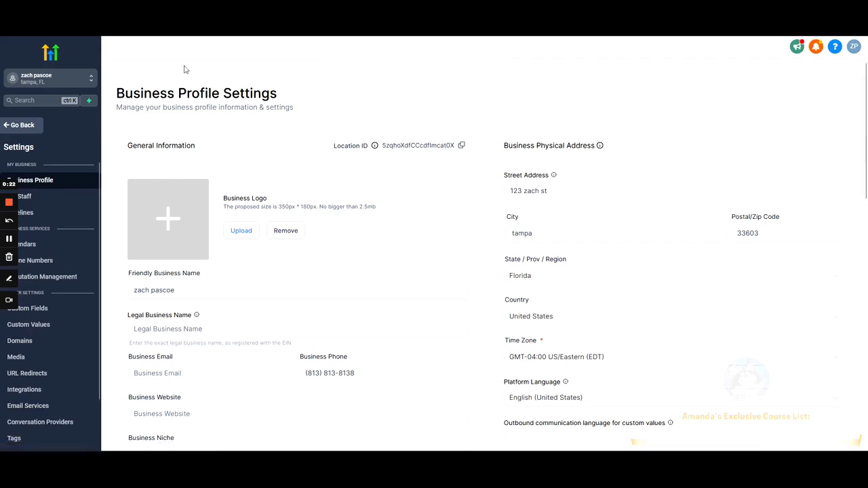
- Examine the Business Profile Settings page, including its general, address, business information and authorized representative sections
mouse_move(117, 93)
mouse_down()
mouse_move(314, 120)
mouse_move(111, 90)
mouse_up()
click(315, 120)
click(402, 103)
scroll(380, 173, down, 2)
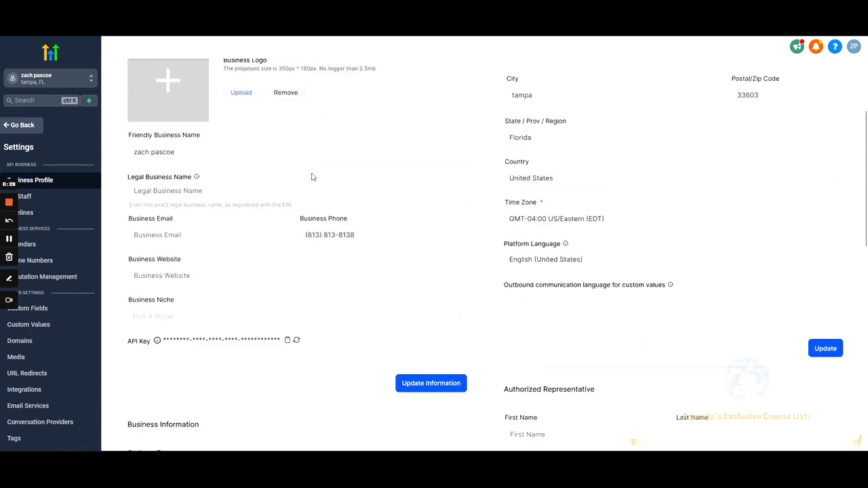
scroll(371, 240, down, 7)
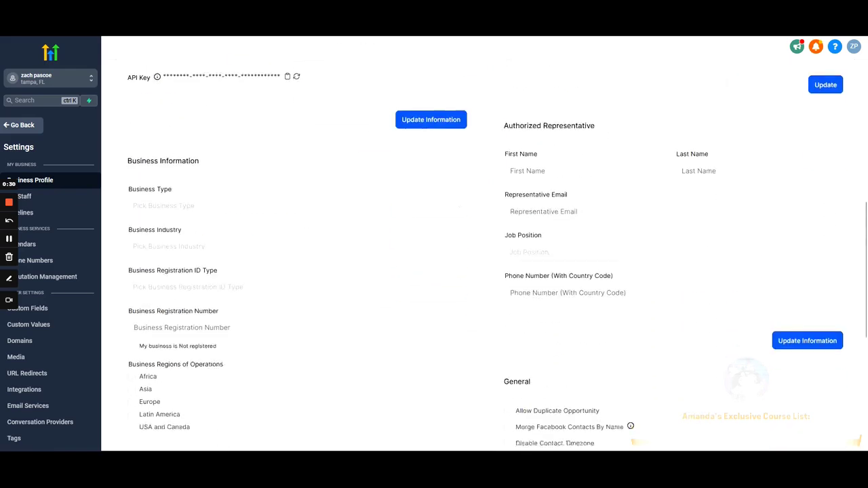
scroll(371, 240, up, 4)
scroll(371, 240, up, 5)
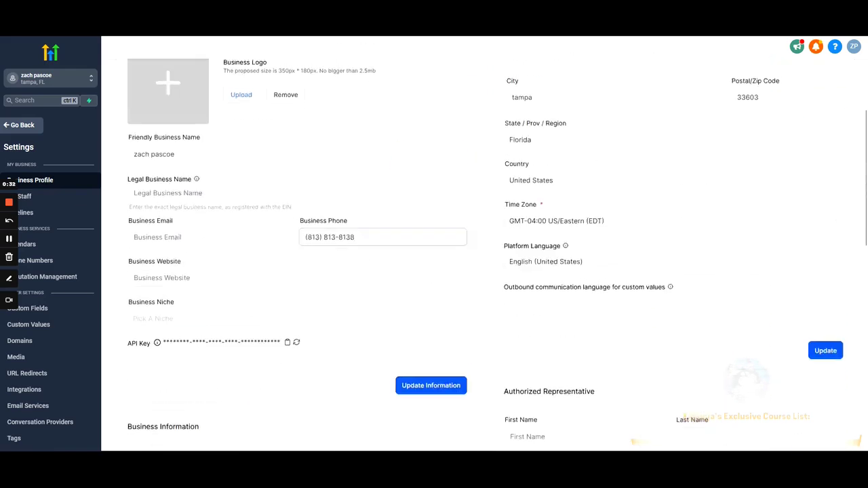
- Choose GMT-04:00 US/Eastern (EDT) as the time zone in the business physical address settings
scroll(382, 217, down, 3)
scroll(380, 102, up, 2)
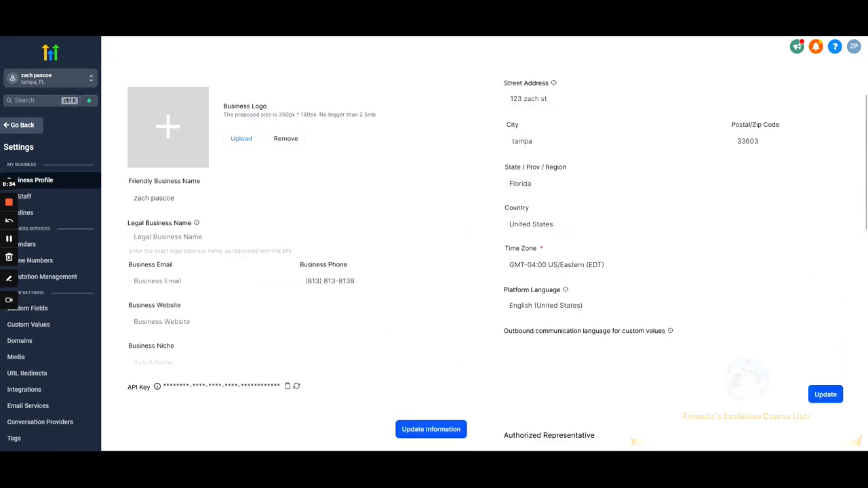
click(569, 271)
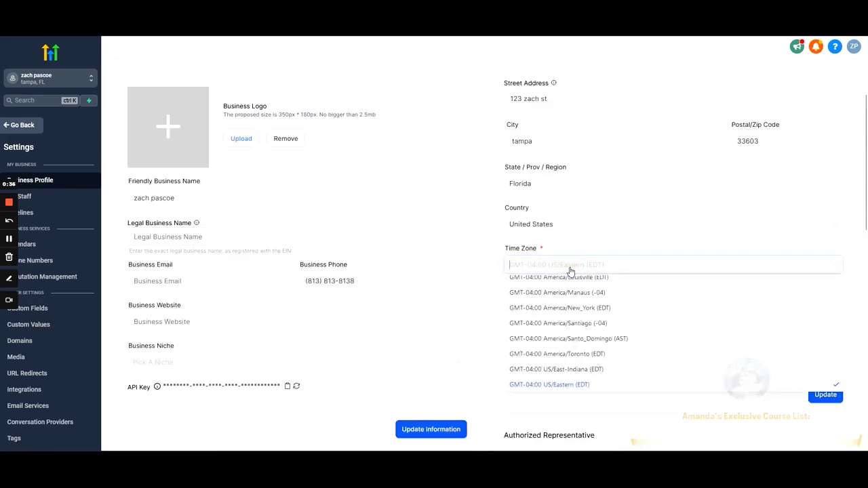
click(542, 386)
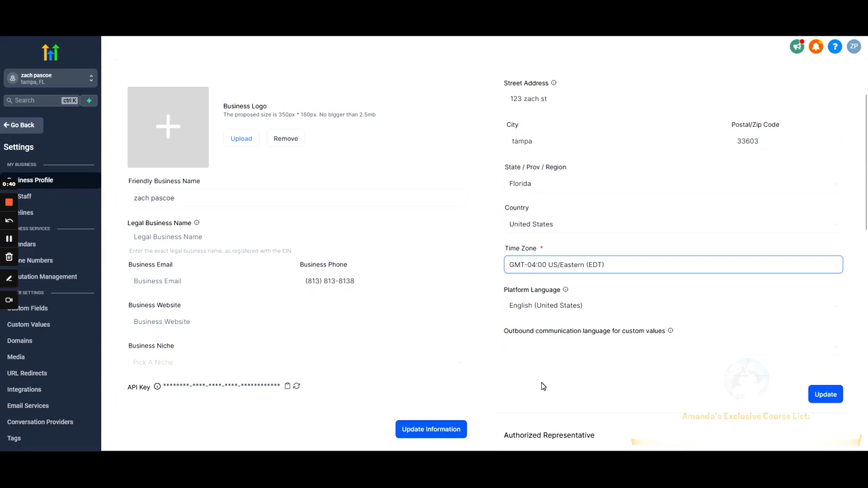
drag(497, 254, 561, 256)
click(556, 247)
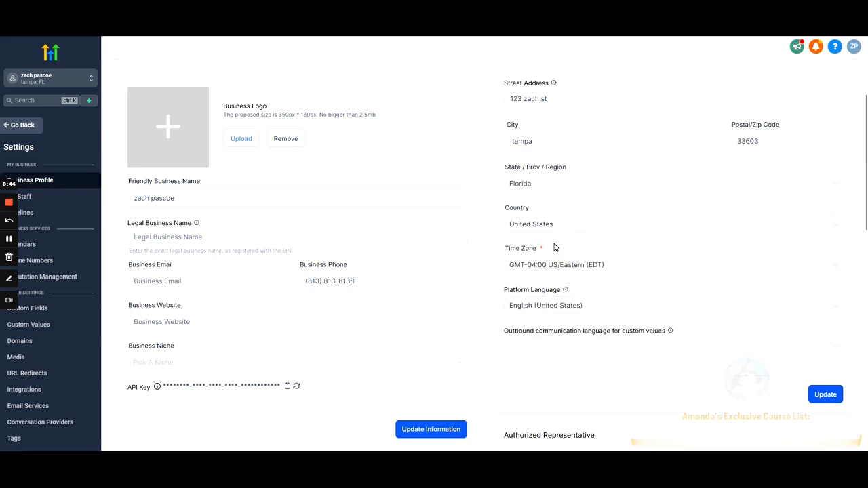
- Examine the Business Information section, covering business type, industry, registration ID type, registration number and regions of operations
scroll(555, 247, down, 5)
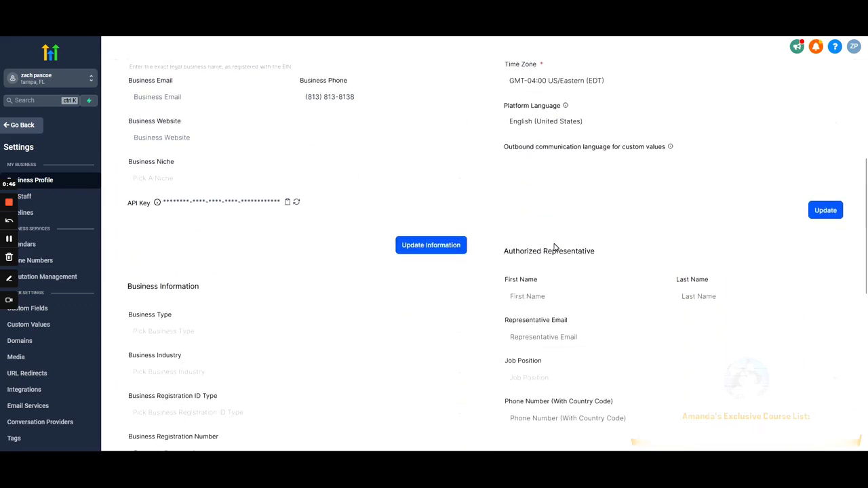
click(553, 245)
scroll(553, 246, down, 1)
click(201, 131)
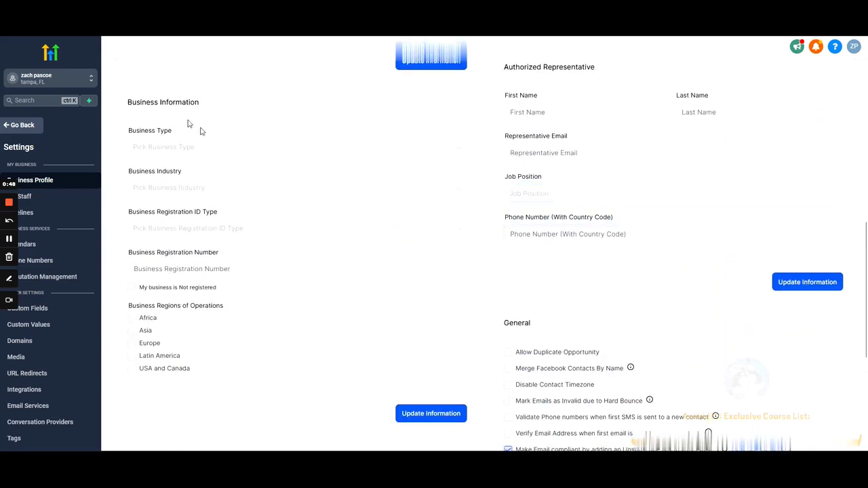
drag(125, 106, 269, 398)
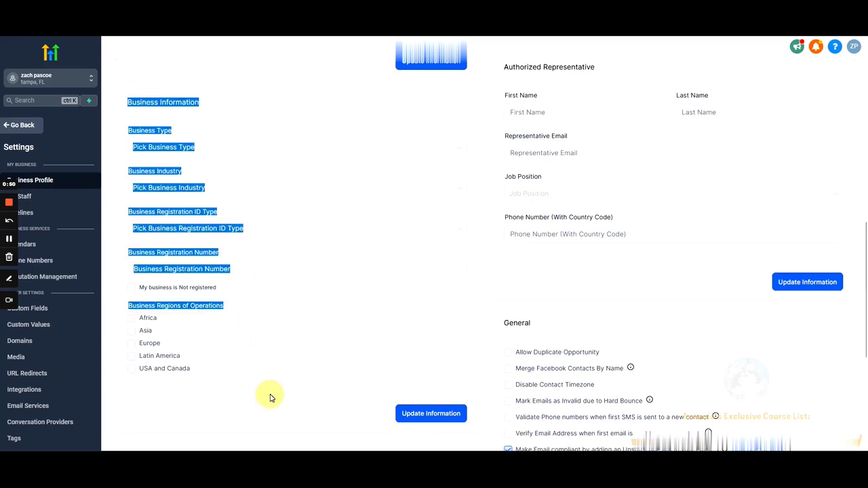
click(207, 104)
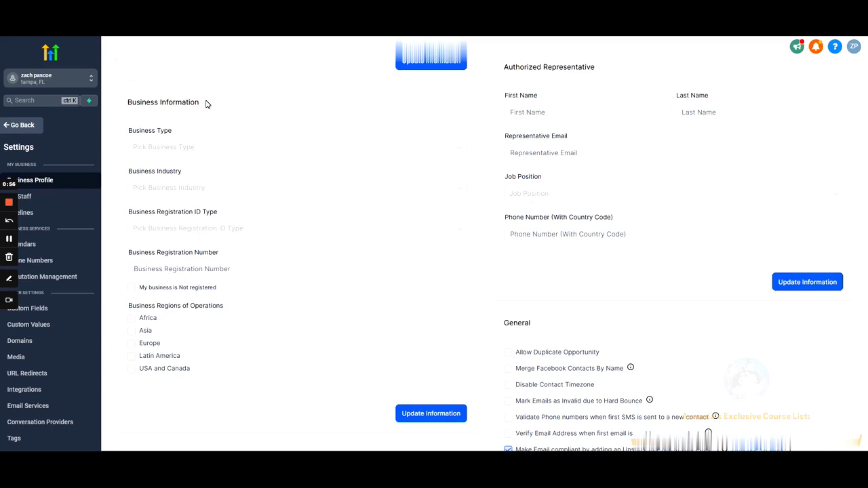
mouse_move(126, 104)
mouse_down()
mouse_move(217, 107)
mouse_move(116, 105)
mouse_up()
drag(245, 102, 116, 106)
drag(213, 102, 175, 102)
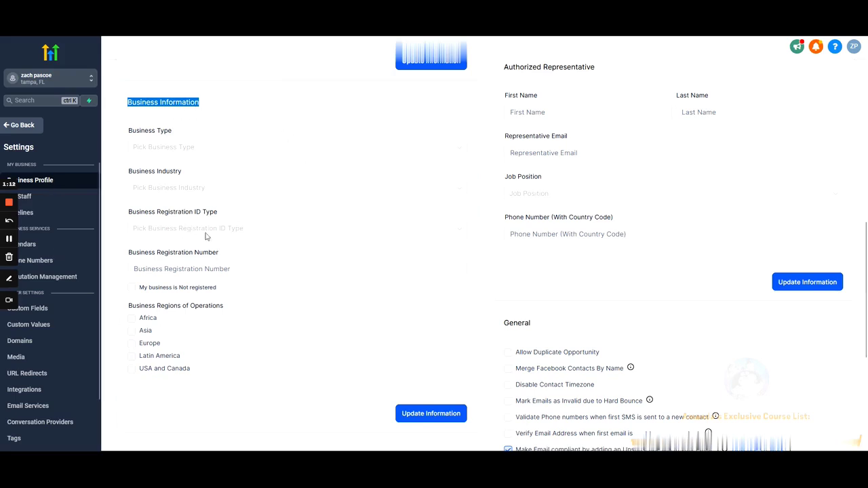
- View the Phone Numbers settings page and return to the Business Profile's General options
click(48, 263)
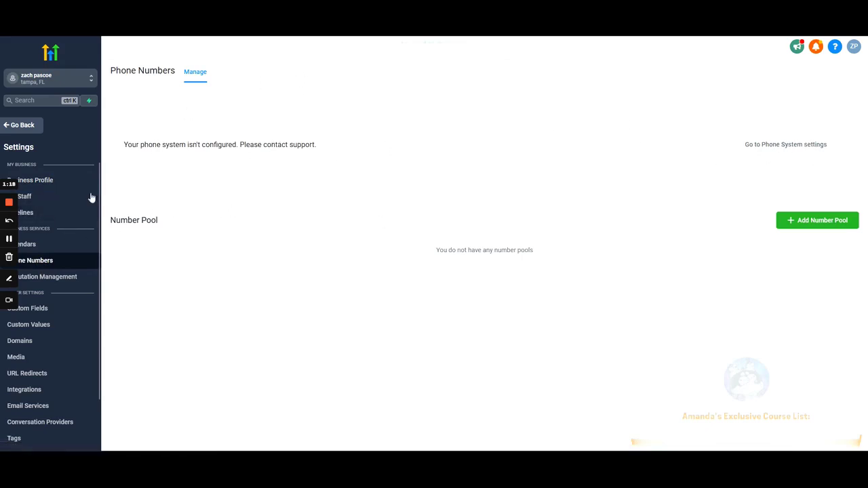
click(61, 181)
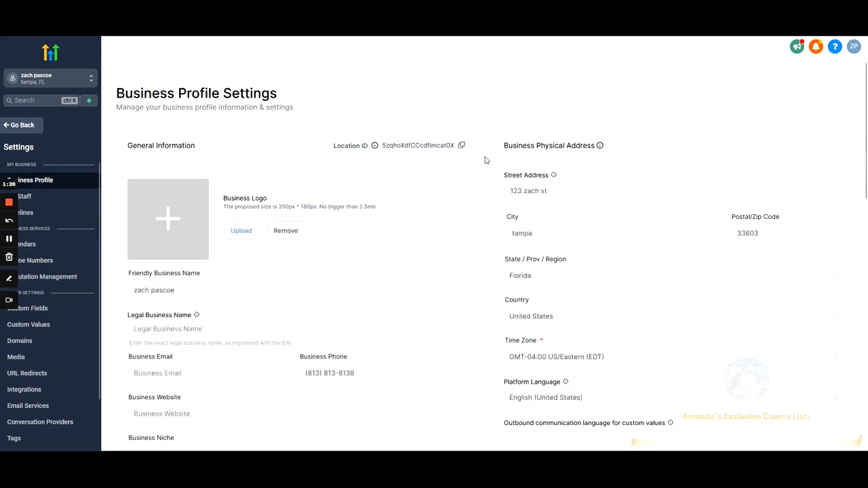
scroll(485, 162, down, 5)
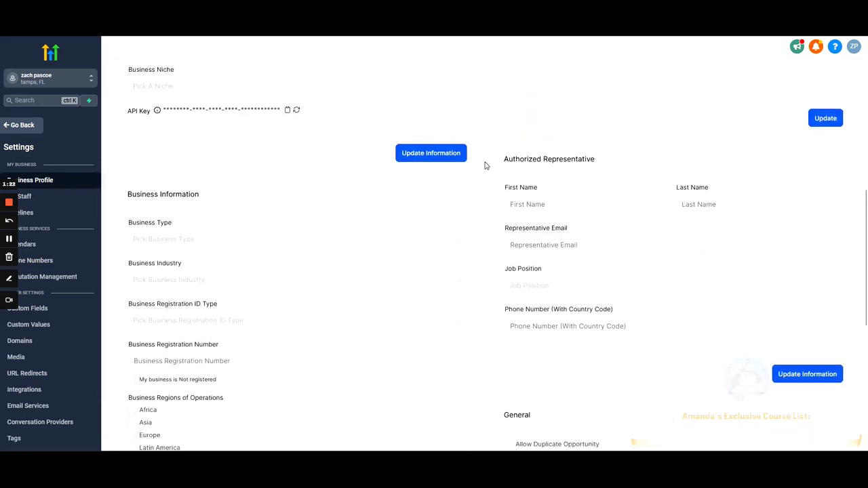
scroll(485, 165, down, 3)
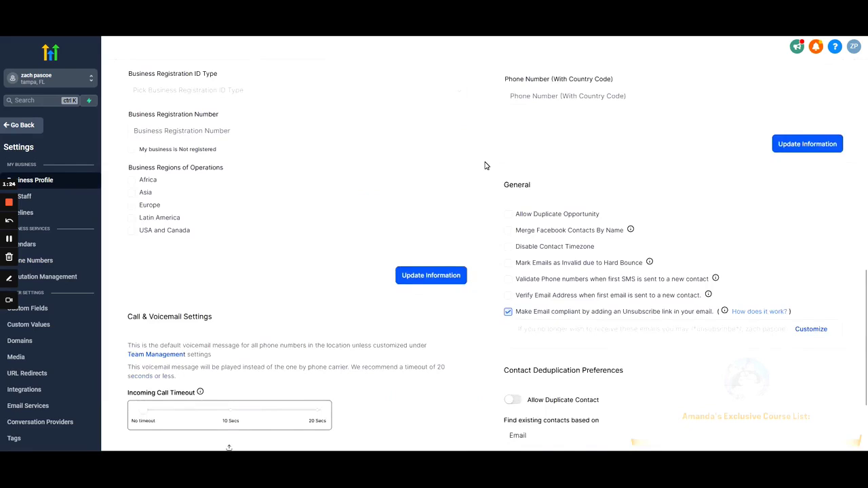
scroll(485, 165, down, 1)
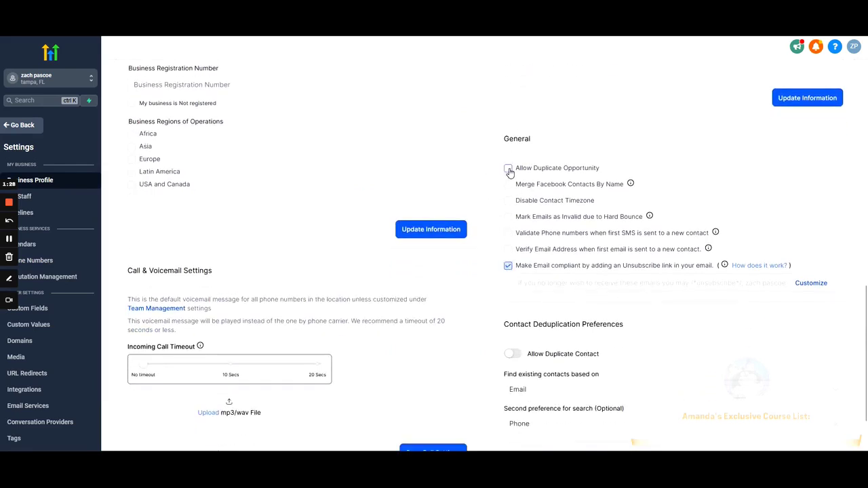
drag(508, 140, 791, 271)
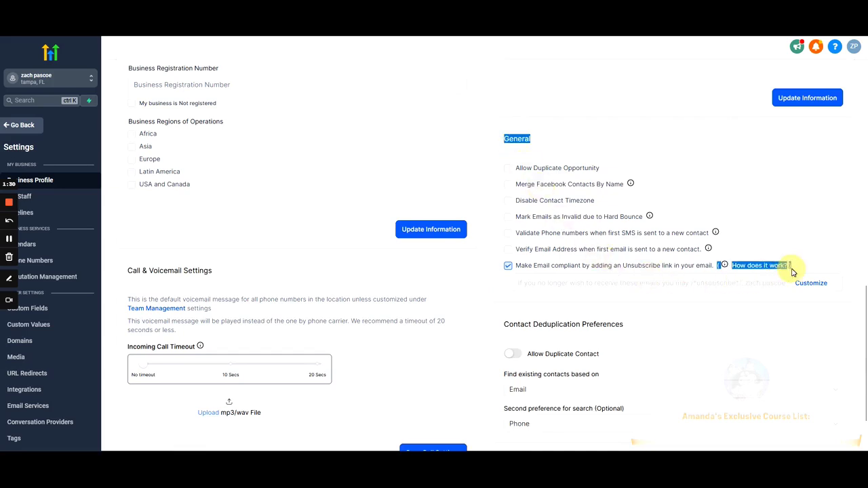
- Enable the Allow Duplicate Opportunity option in the General section
click(523, 172)
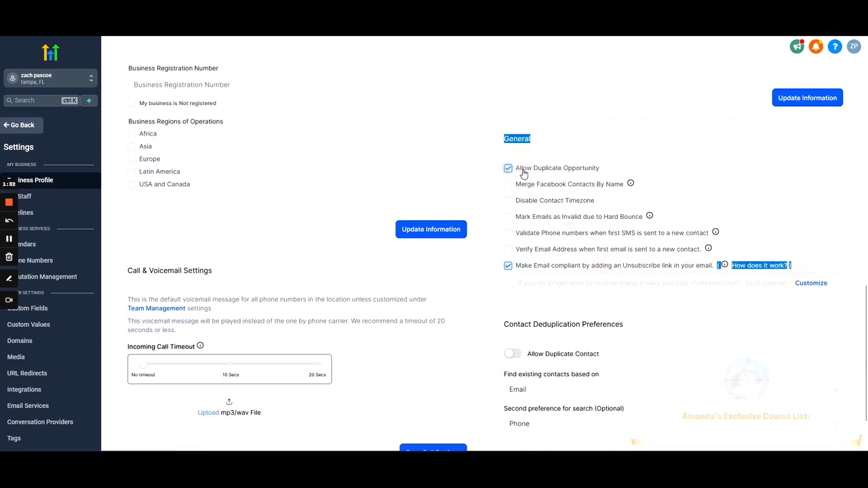
click(523, 172)
click(523, 173)
click(523, 172)
click(523, 172)
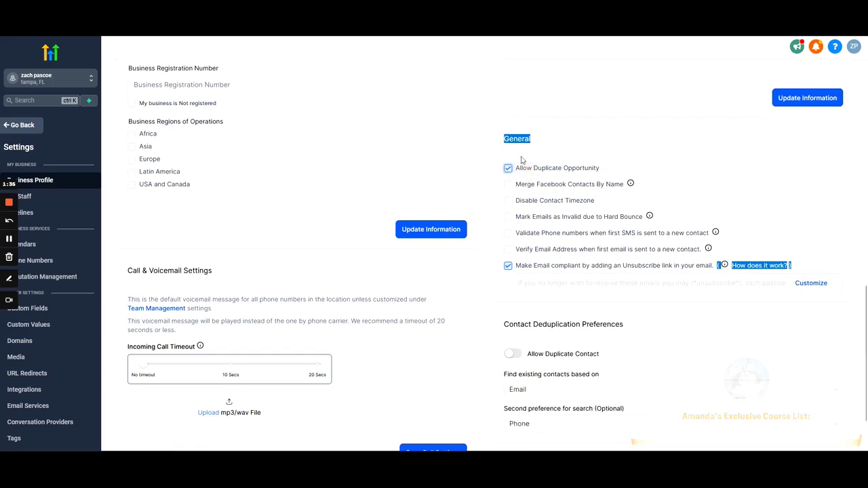
click(484, 168)
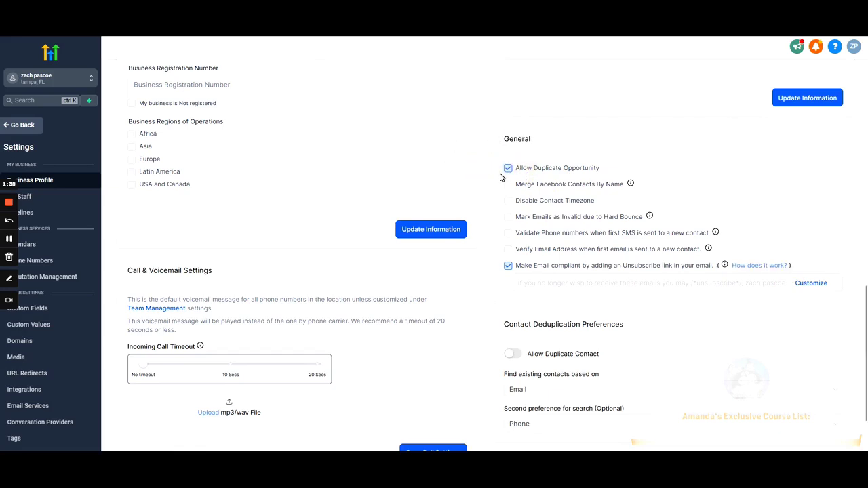
- Turn on the Disable Contact Timezone option in the General section
click(508, 202)
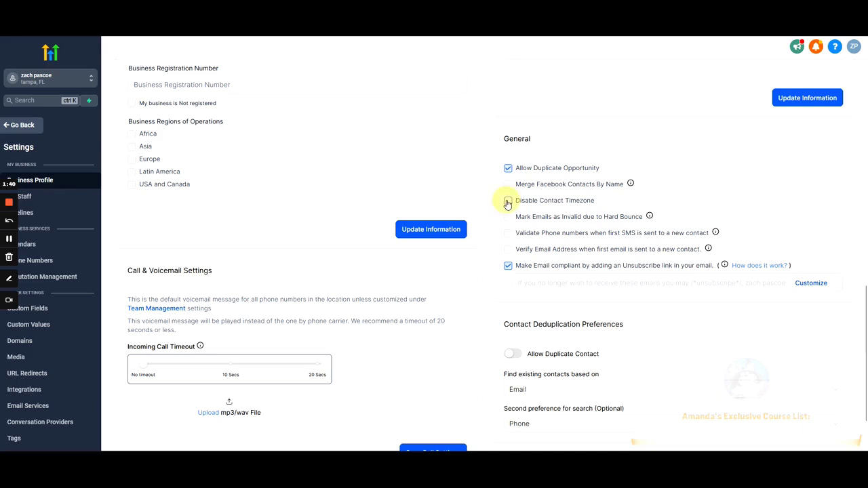
click(584, 201)
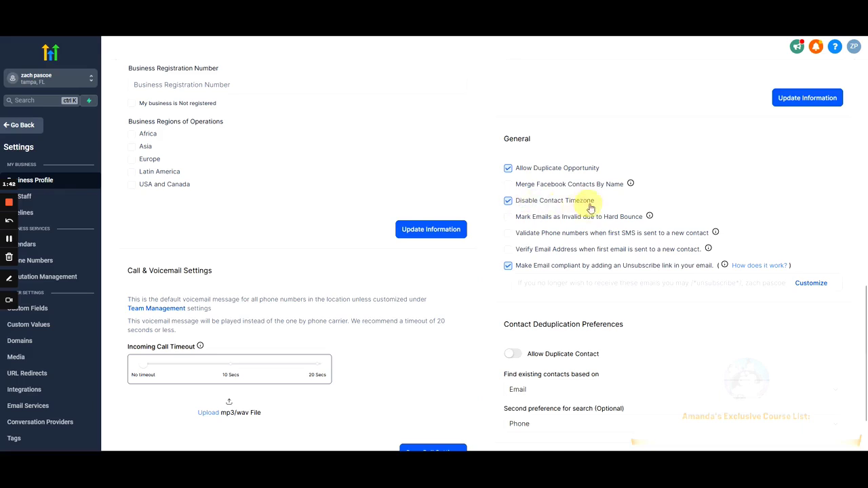
click(522, 204)
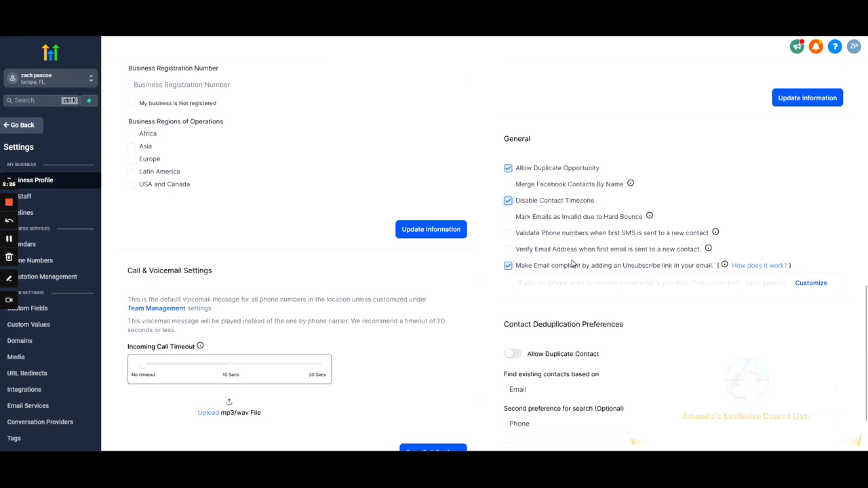
- Disable the email unsubscribe link, accepting all three compliance statements and entering CONFIRM as the confirmation text
scroll(572, 261, down, 3)
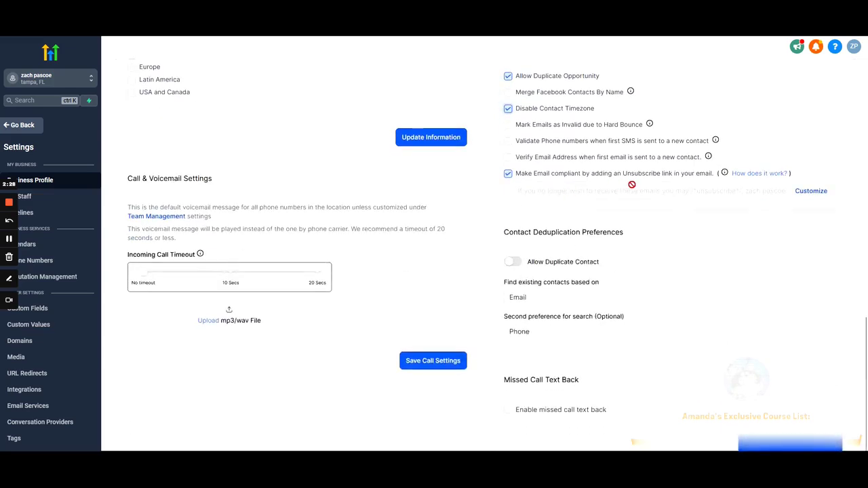
click(508, 175)
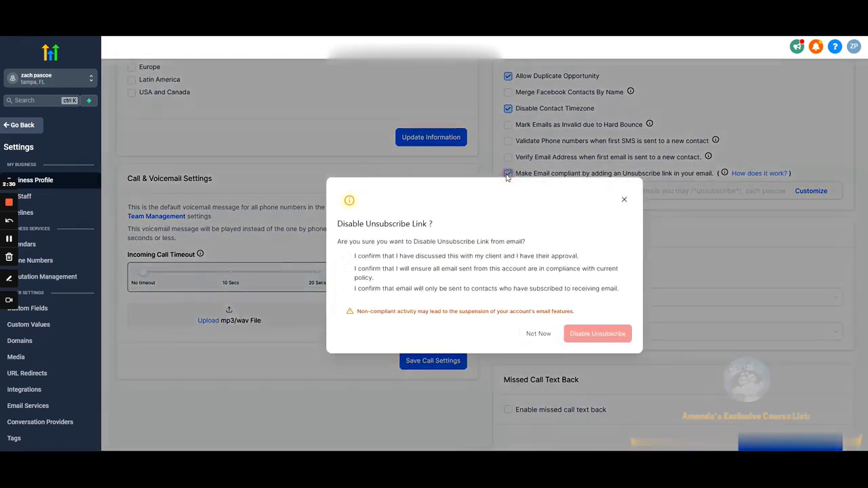
click(346, 256)
click(346, 270)
click(346, 289)
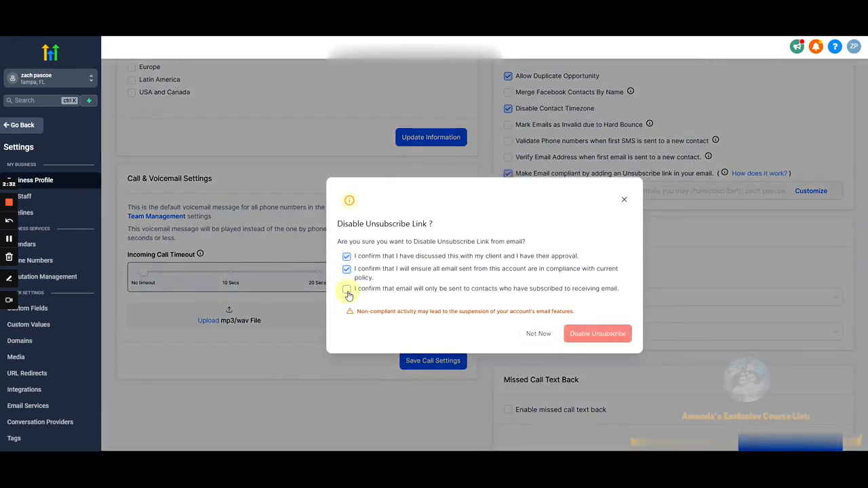
click(588, 339)
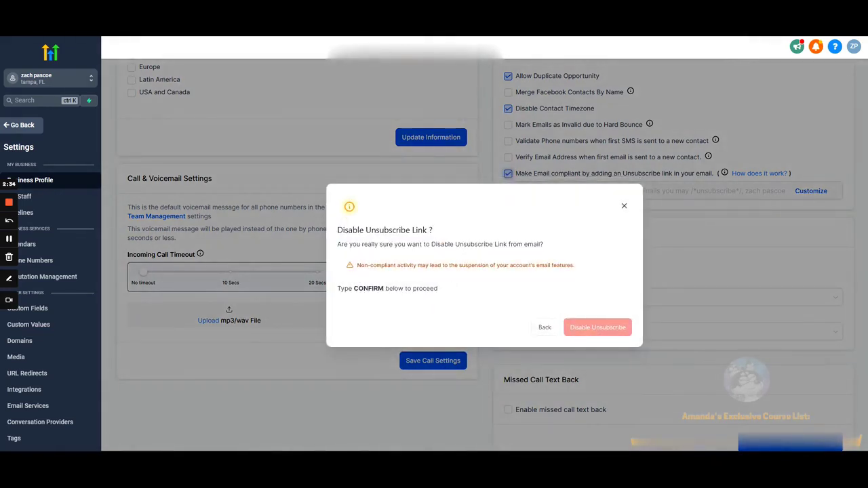
double_click(368, 288)
key(ctrl+c)
click(484, 304)
key(ctrl+v)
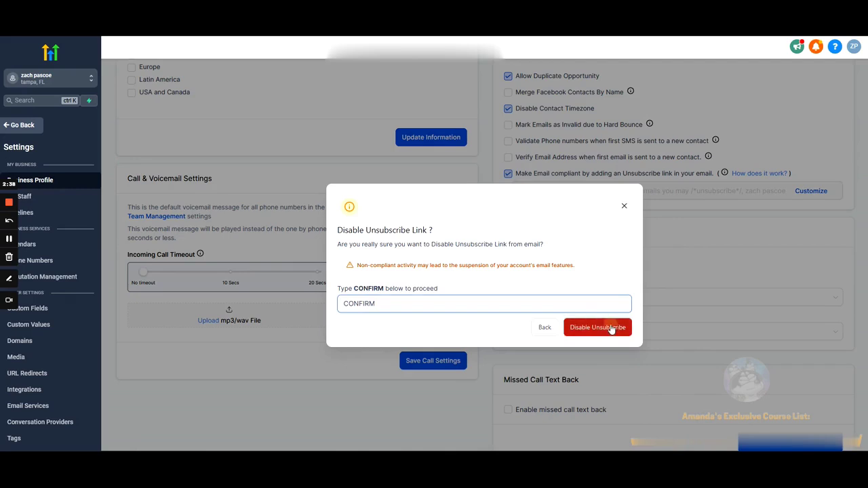
click(612, 327)
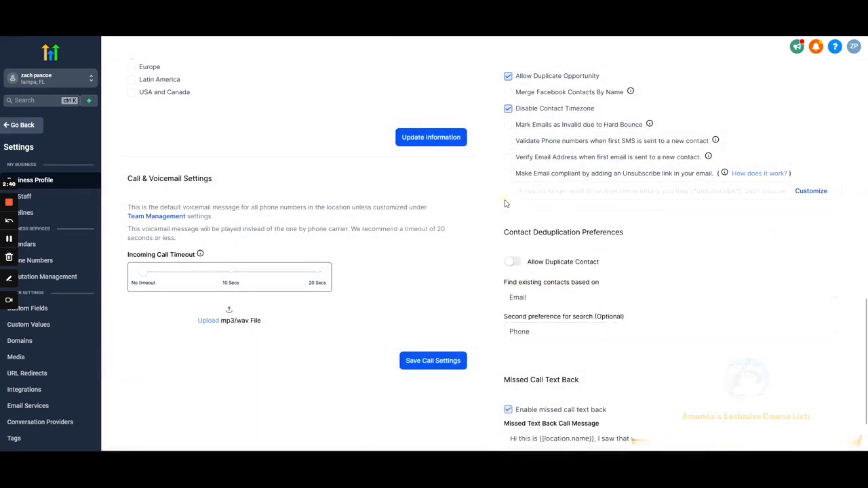
- Review the General options, the Contact Deduplication Preferences and the Missed Call Text Back settings
scroll(609, 208, up, 2)
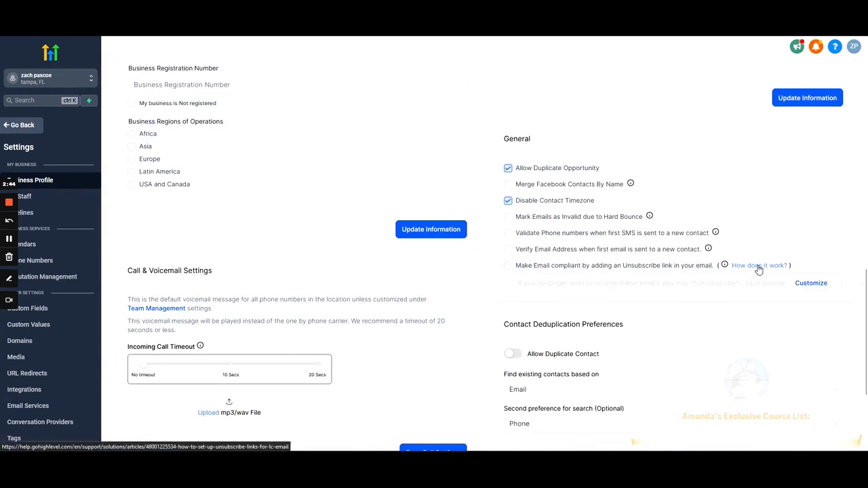
scroll(756, 269, down, 1)
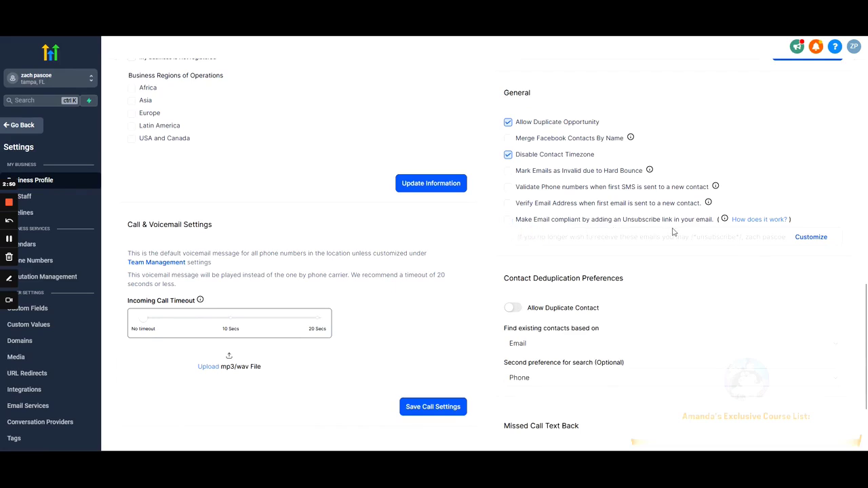
scroll(528, 232, down, 2)
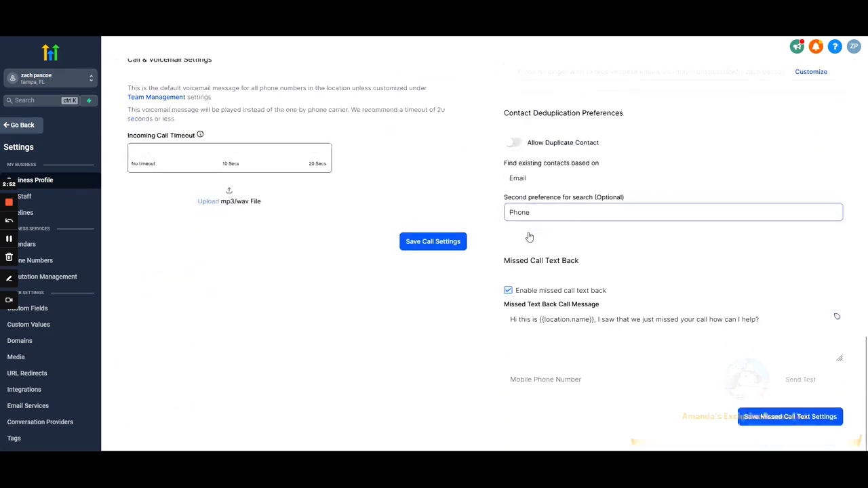
scroll(529, 235, up, 3)
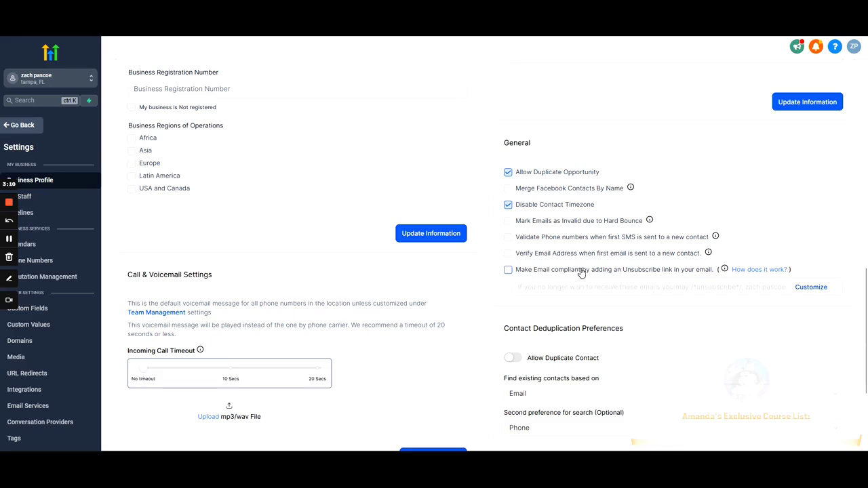
scroll(581, 273, down, 3)
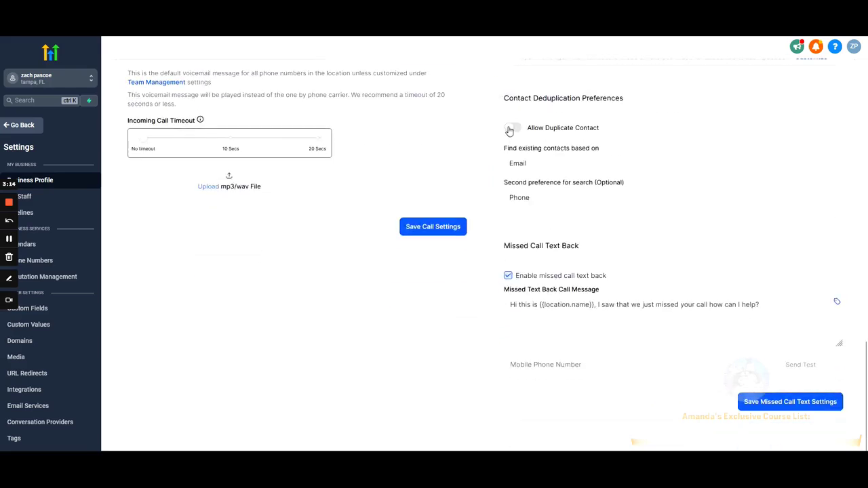
- Switch Allow Duplicate Contact on and back off in the Contact Deduplication Preferences
click(511, 129)
click(510, 202)
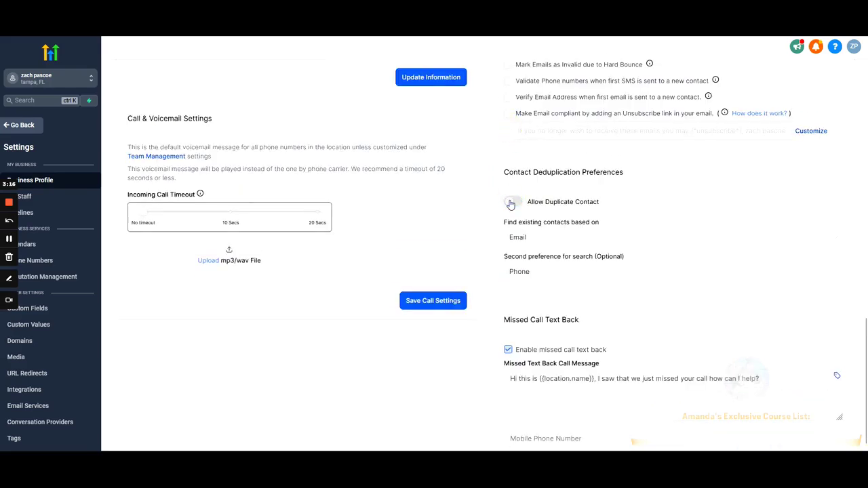
drag(610, 203, 514, 201)
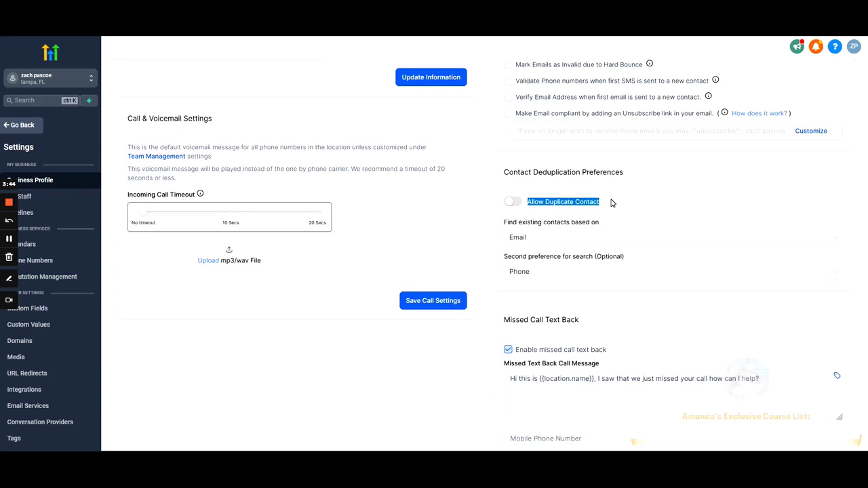
drag(611, 203, 504, 171)
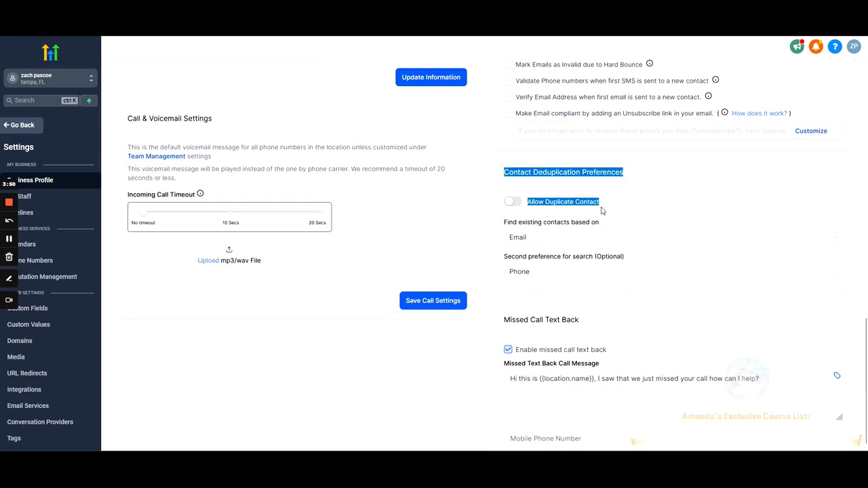
- Examine the duplicate contact option and the Missed Call Text Back message, then return to the Business Information section
click(552, 188)
drag(608, 203, 492, 168)
scroll(578, 196, down, 1)
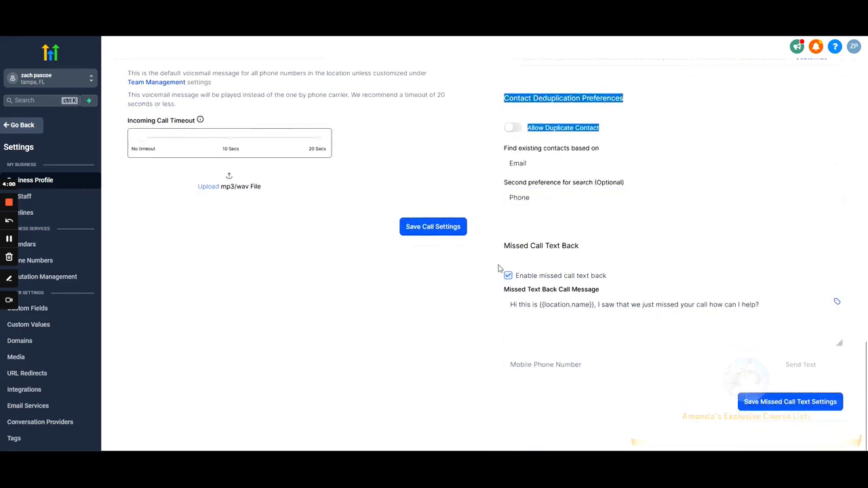
drag(503, 247, 592, 275)
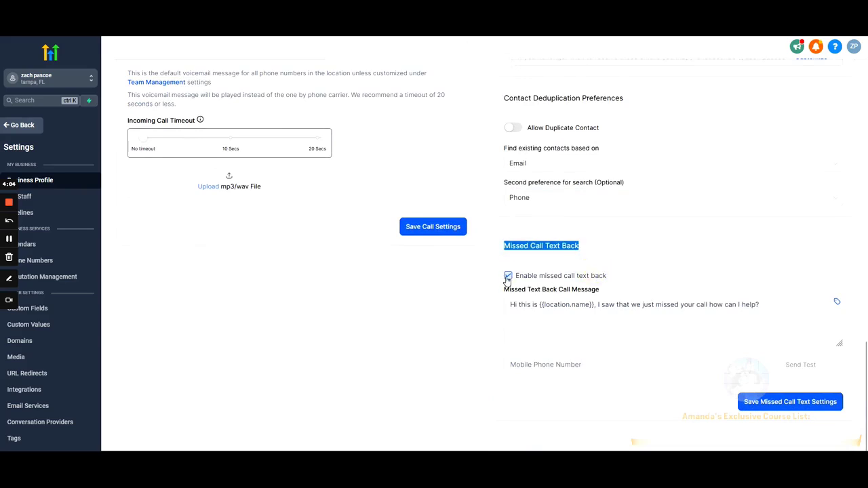
drag(761, 305, 510, 305)
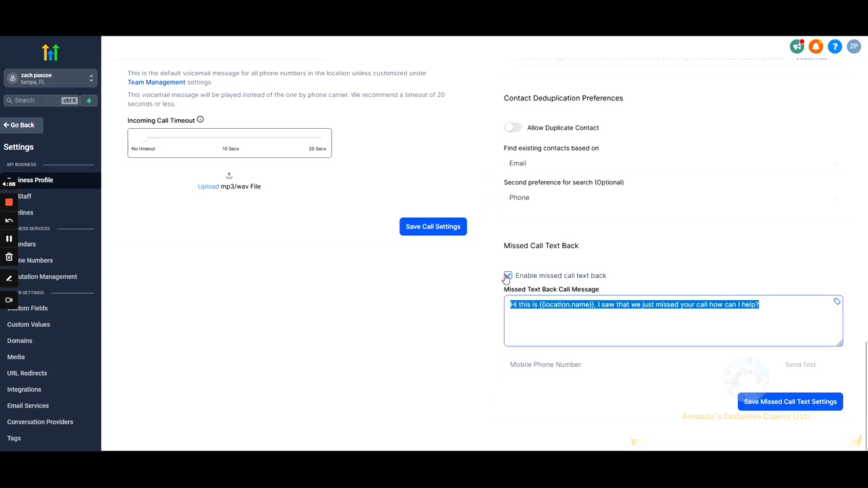
drag(760, 305, 505, 305)
drag(512, 256, 642, 253)
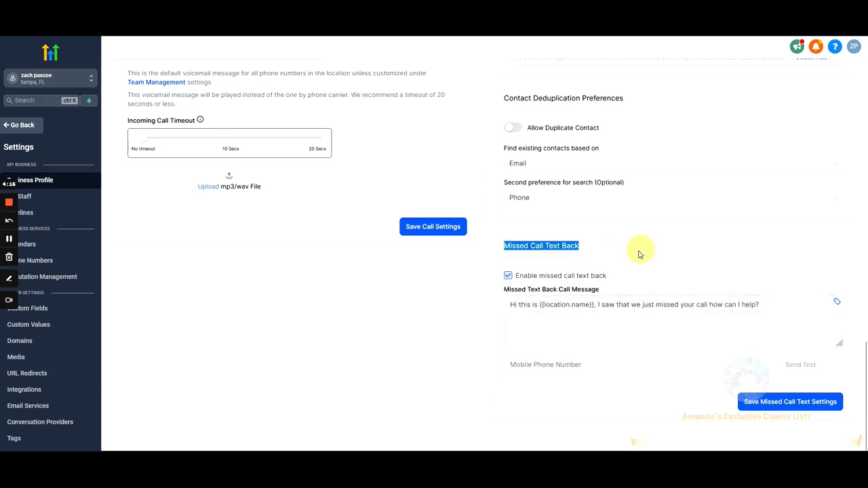
drag(760, 305, 59, 190)
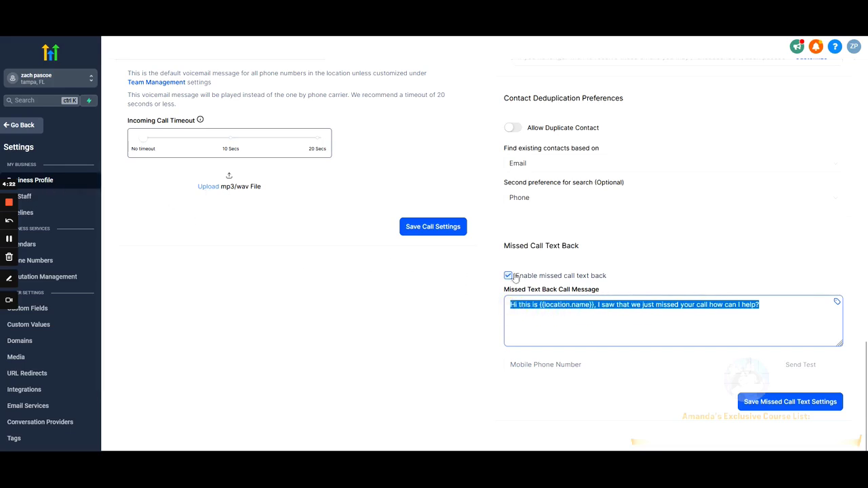
drag(495, 250, 601, 253)
click(462, 310)
scroll(464, 314, up, 2)
scroll(463, 315, up, 5)
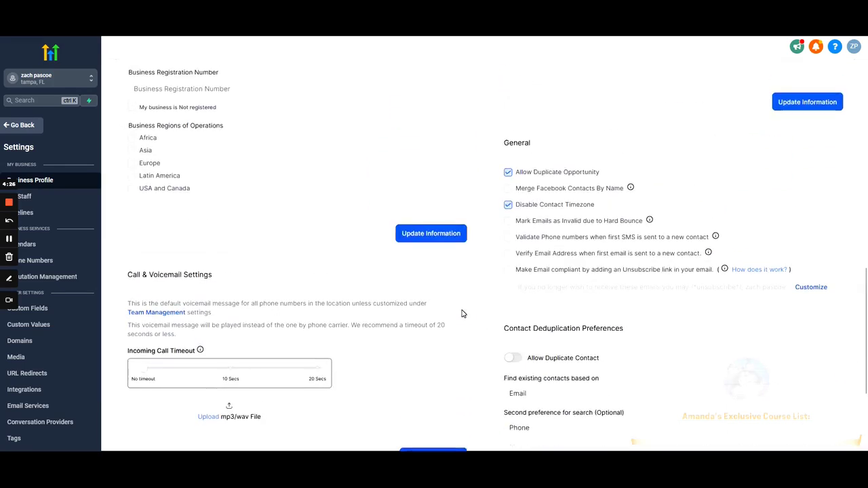
scroll(463, 314, up, 2)
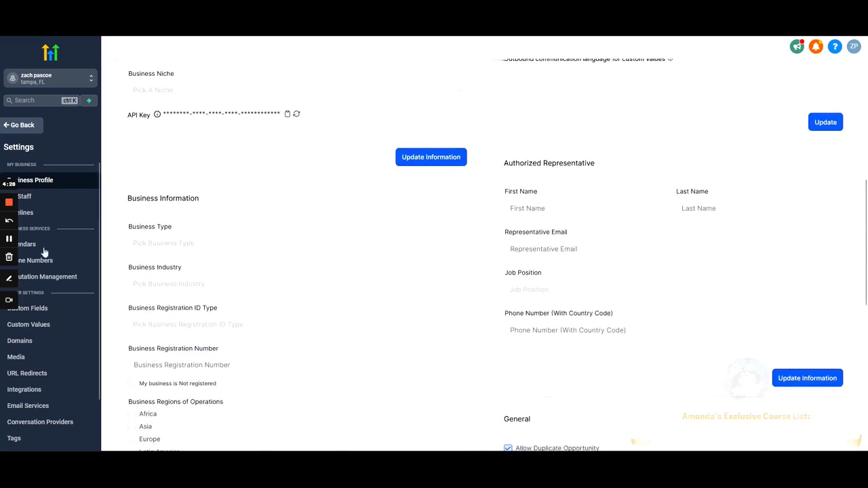
- View the team list under My Staff and the Pipelines settings page
click(39, 197)
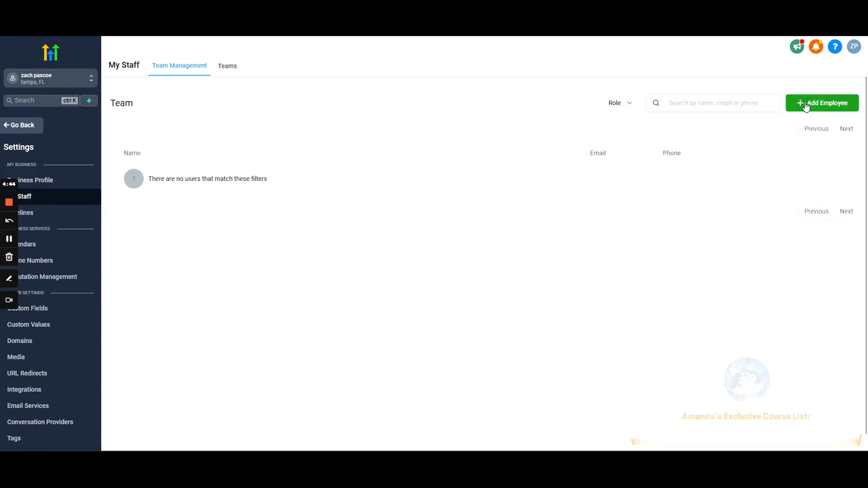
click(25, 213)
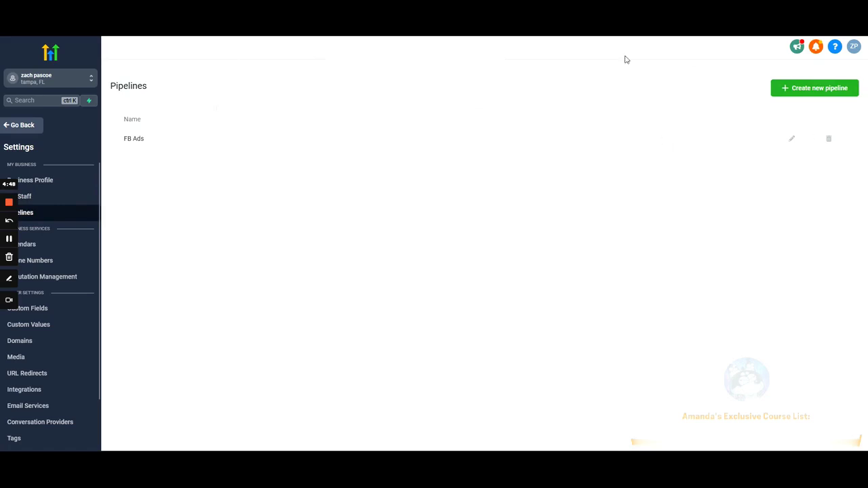
double_click(120, 87)
click(181, 92)
double_click(128, 86)
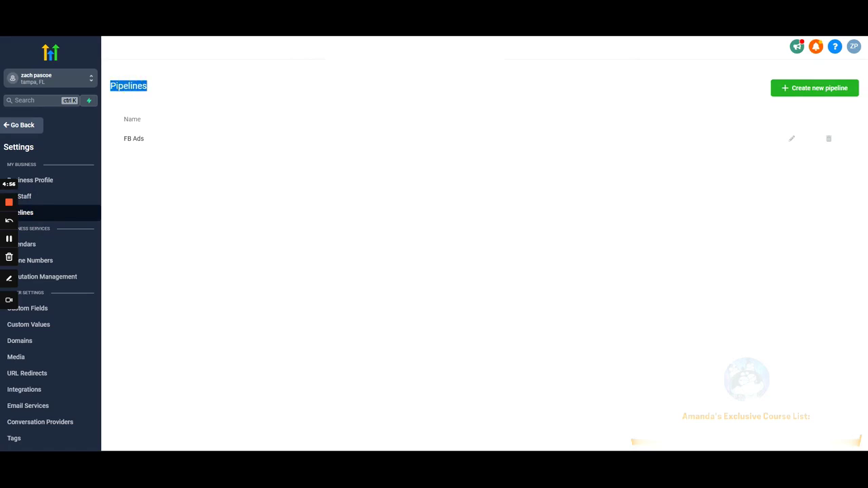
click(171, 88)
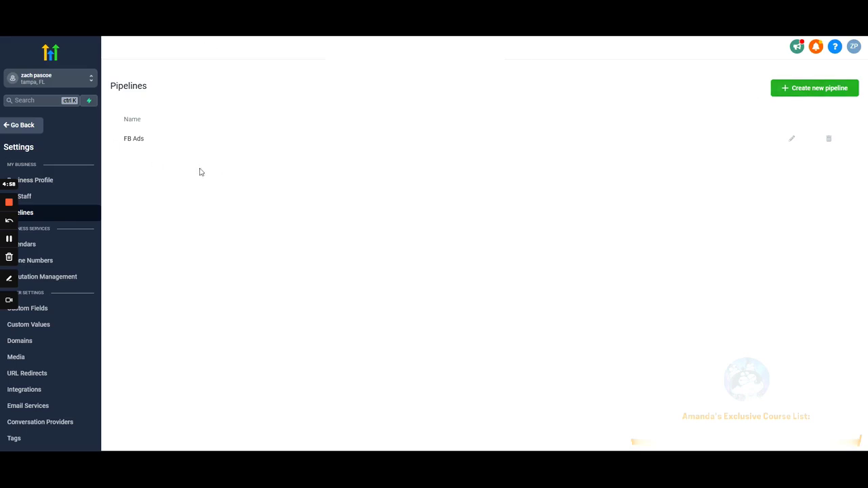
- View the Calendars settings page and the Phone Numbers settings page
click(35, 246)
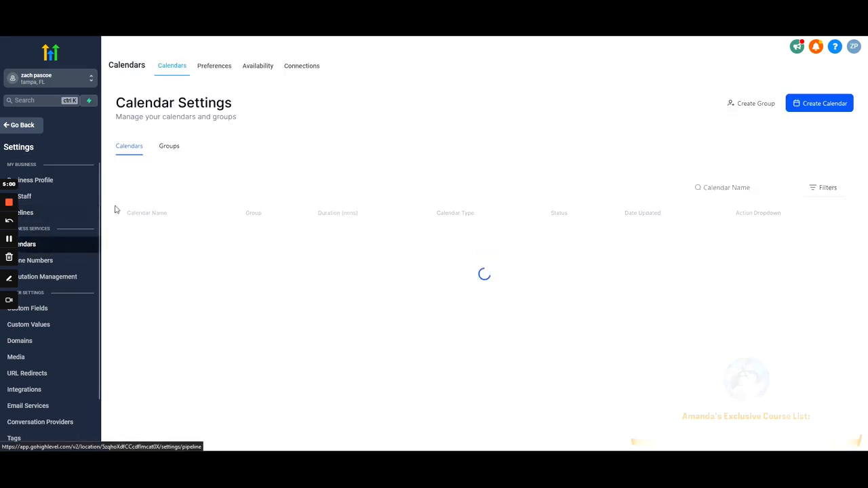
mouse_move(115, 101)
mouse_down()
mouse_move(316, 133)
mouse_move(114, 101)
mouse_up()
click(57, 262)
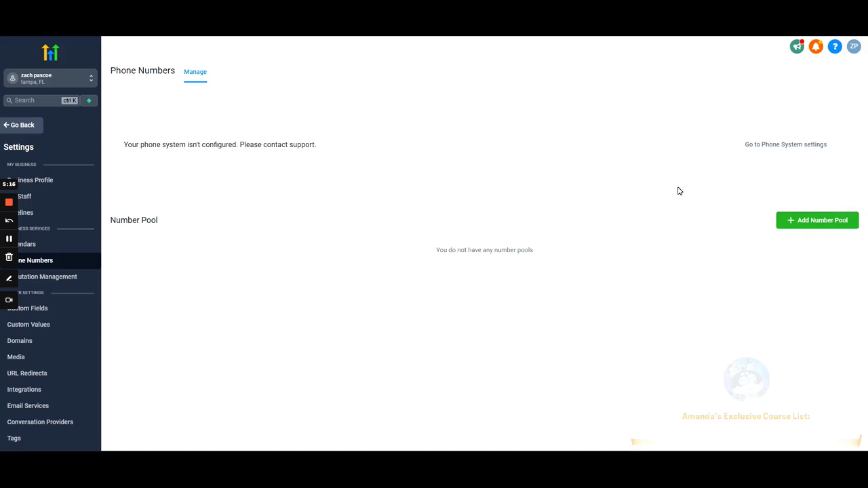
- Open the Reputation Management settings and examine the Review Link field
click(57, 279)
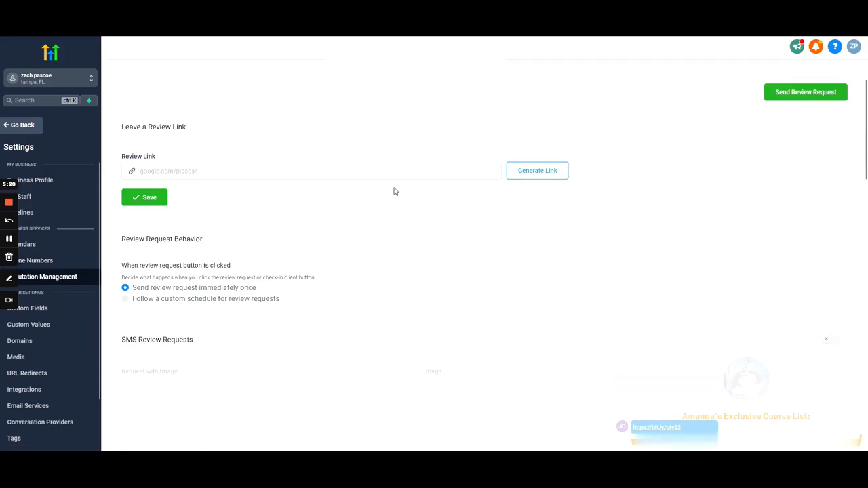
click(138, 156)
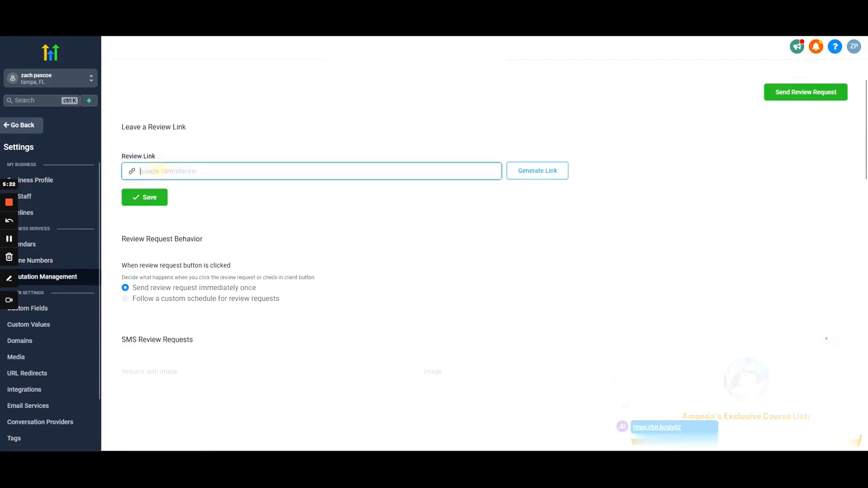
triple_click(138, 156)
click(167, 157)
double_click(124, 155)
click(166, 171)
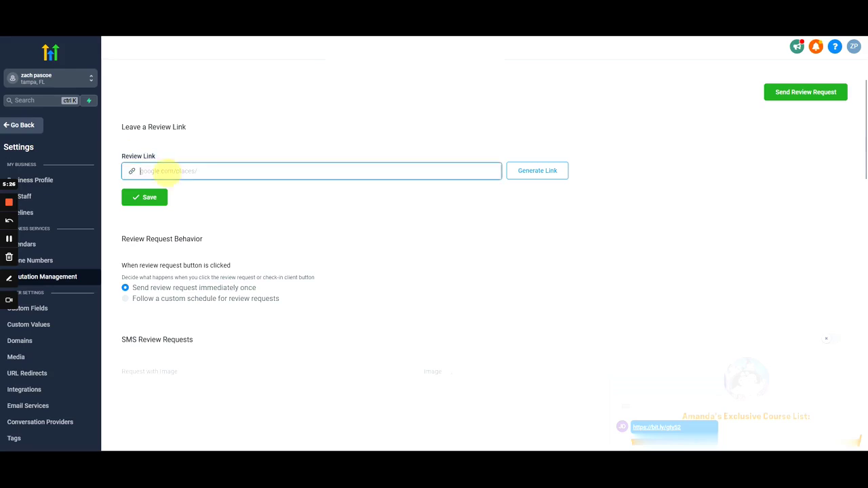
- Try to generate a review link in the Leave a Review Link section
click(538, 174)
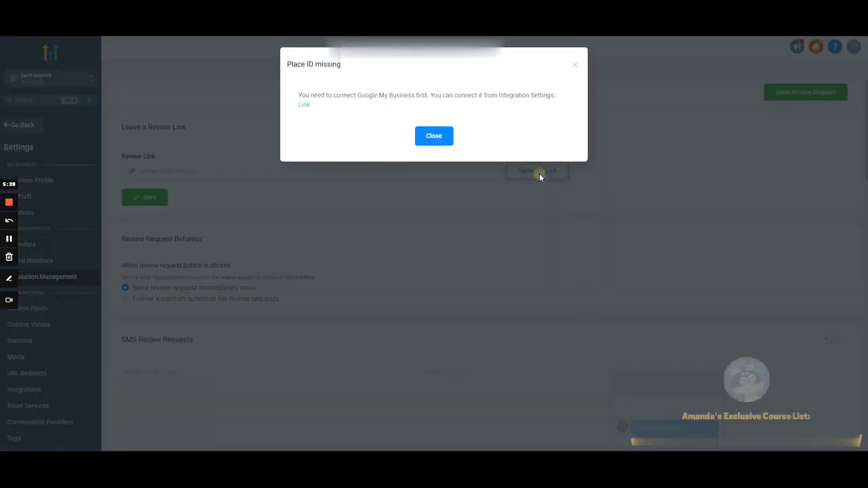
click(428, 143)
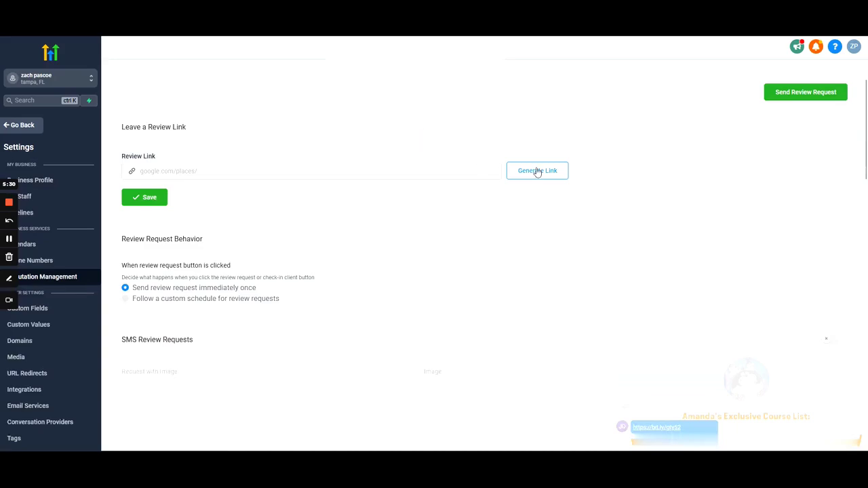
click(167, 171)
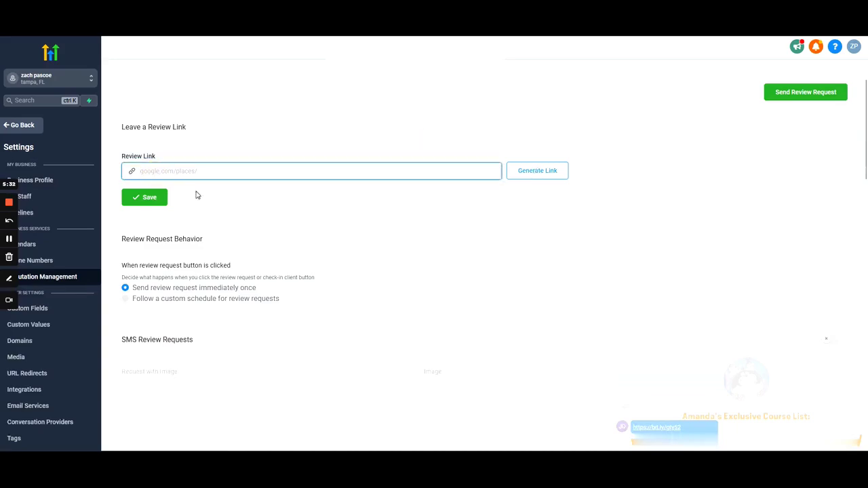
click(135, 157)
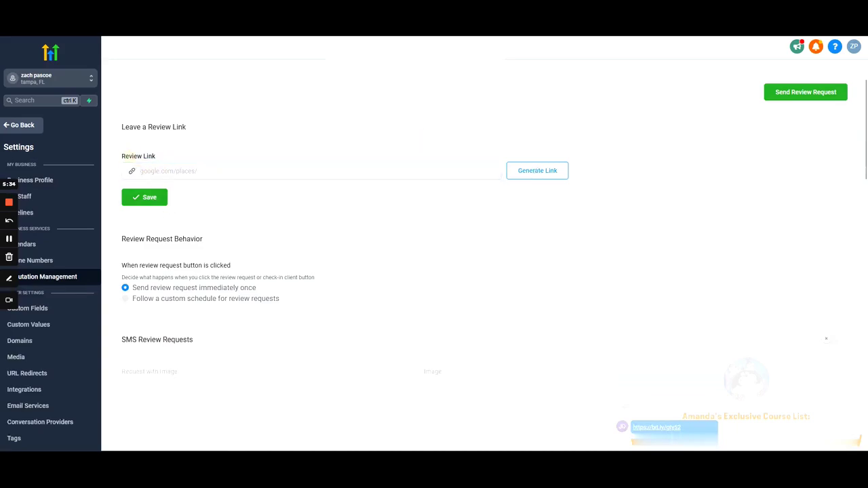
- Look through the Reputation Management page from the review link down to the review widget display and code
scroll(279, 258, down, 10)
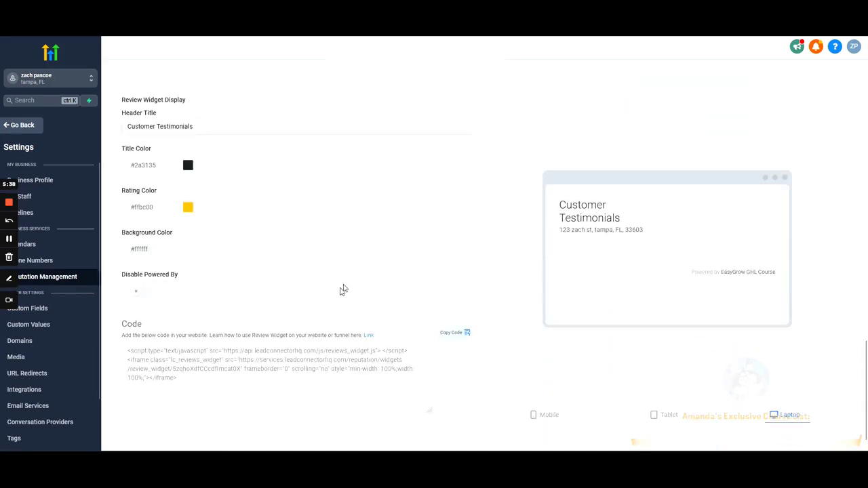
scroll(310, 254, up, 10)
scroll(310, 256, up, 2)
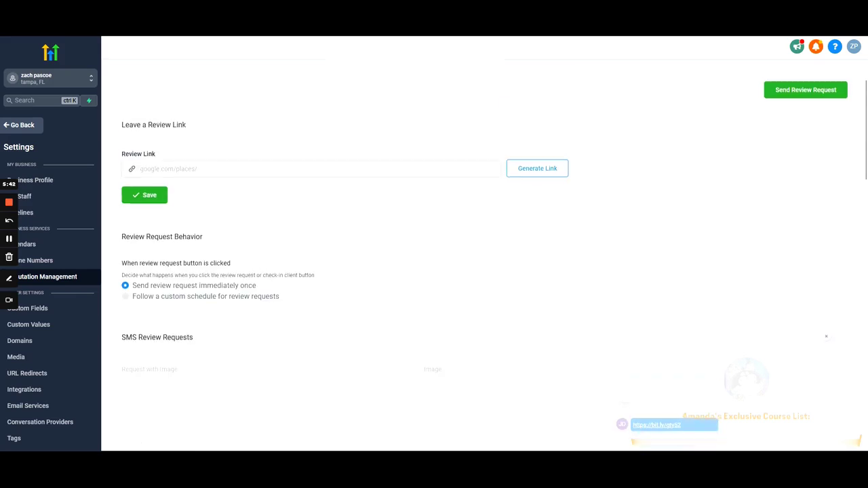
scroll(251, 217, down, 5)
scroll(240, 227, up, 5)
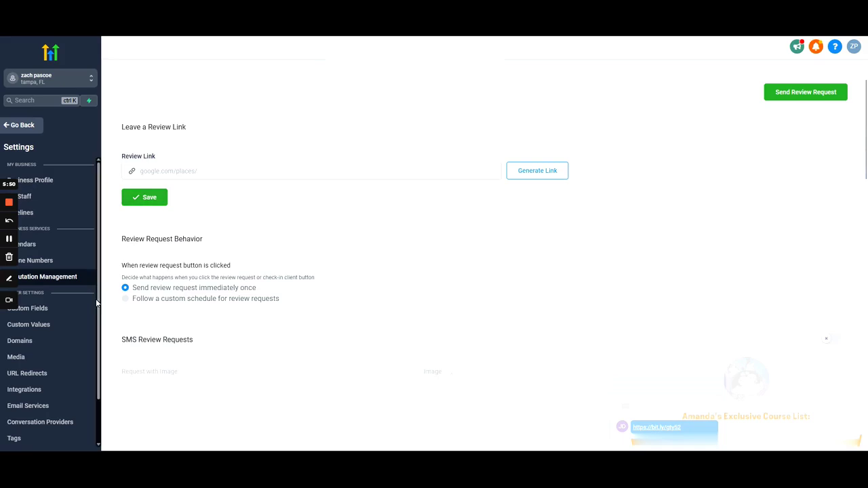
- Open the Custom Fields settings and look through the list of opportunity and contact fields
click(56, 311)
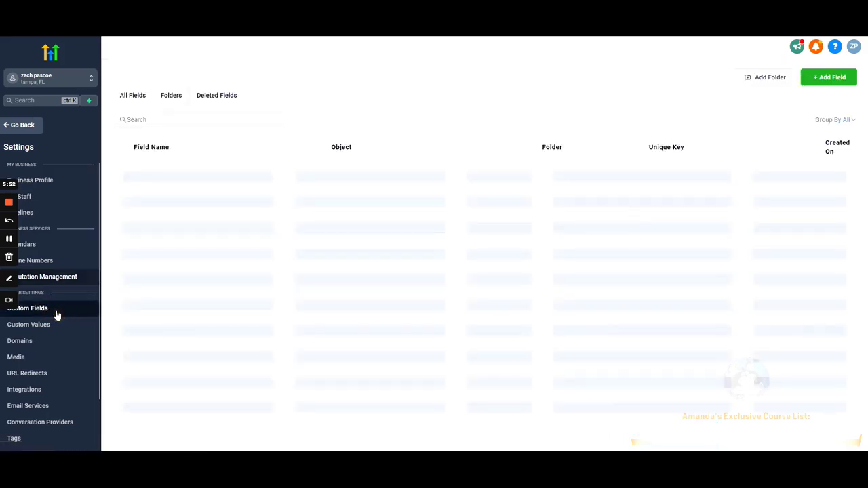
click(49, 327)
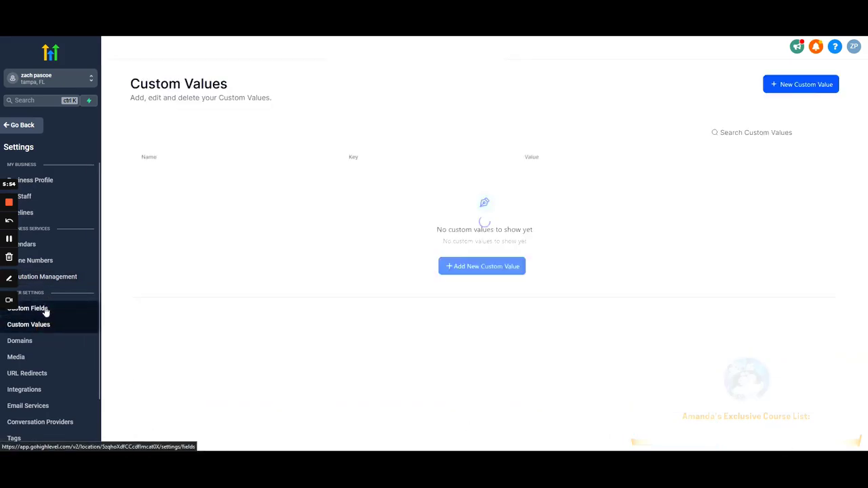
click(43, 311)
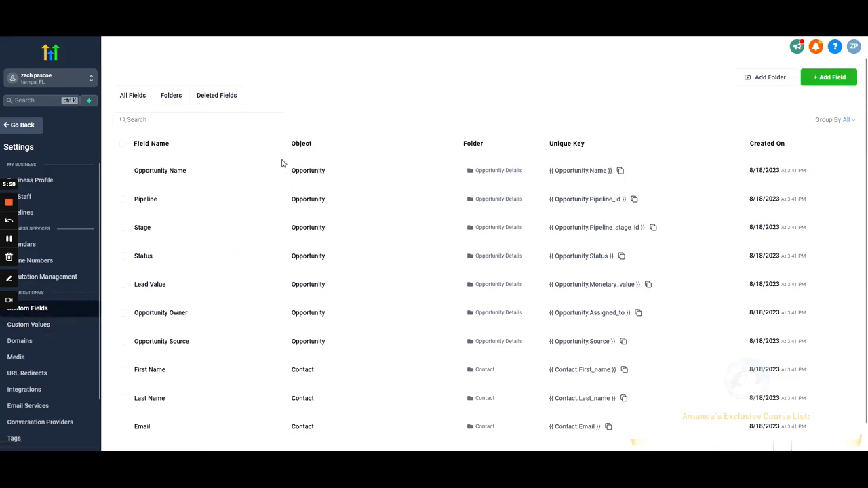
scroll(229, 237, down, 1)
- Open the Custom Values settings and check the list for existing custom values
click(60, 327)
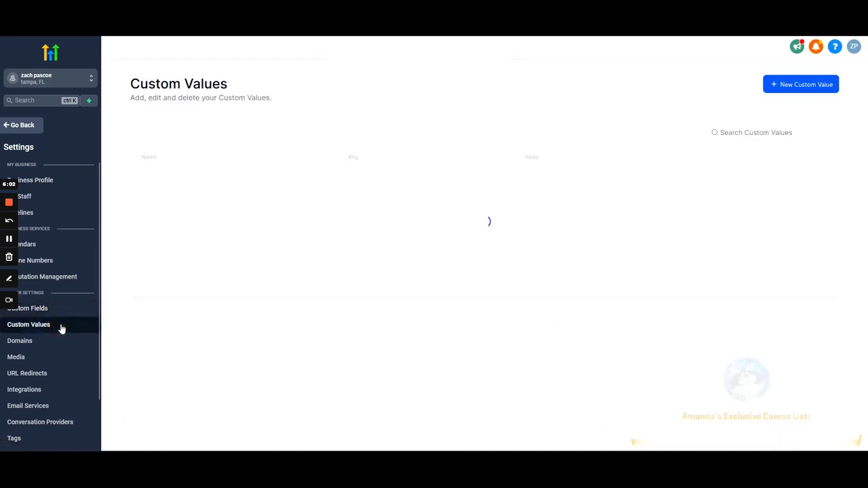
drag(426, 230, 549, 251)
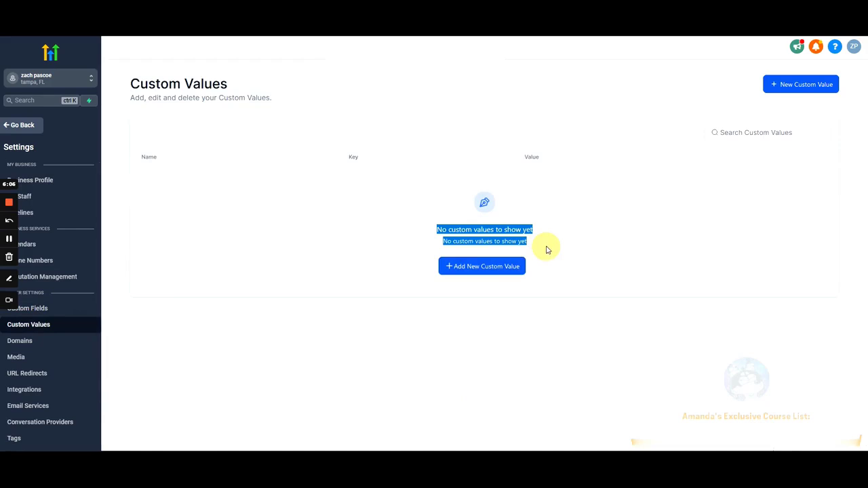
click(298, 240)
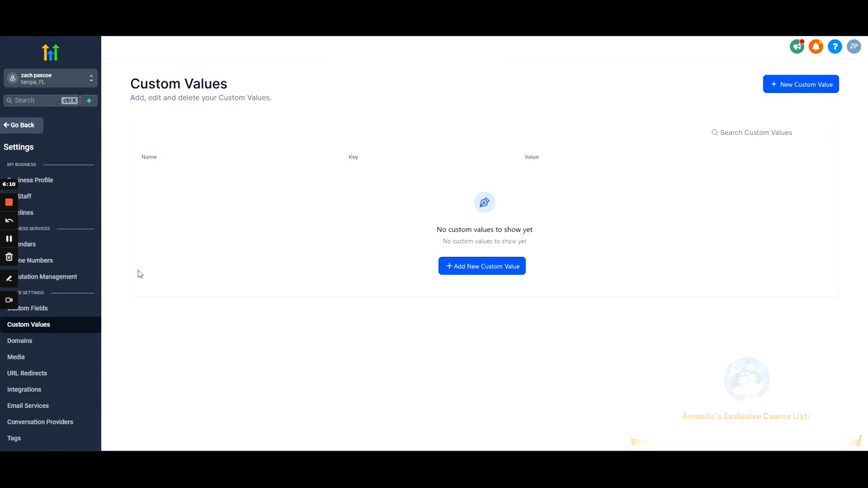
- Open the Domains settings and check the list for connected domains
click(37, 345)
click(37, 346)
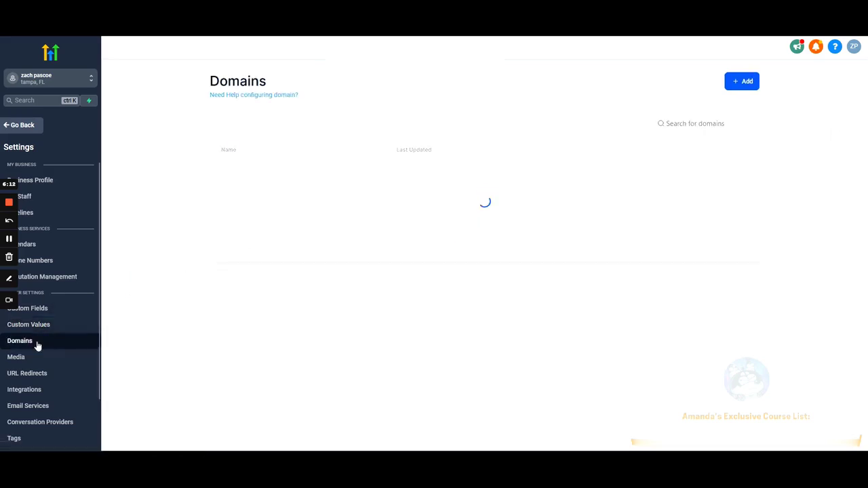
drag(438, 217, 531, 221)
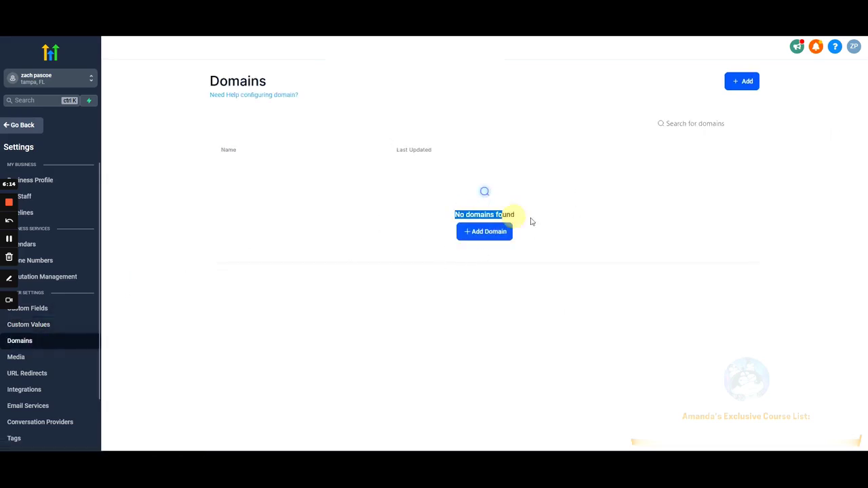
click(427, 221)
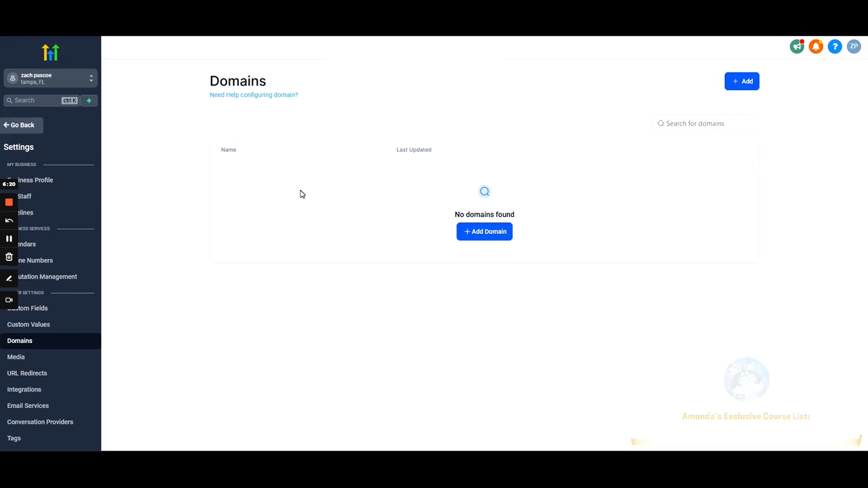
- View the Media settings page, and check the URL Redirects page for existing redirects
click(22, 363)
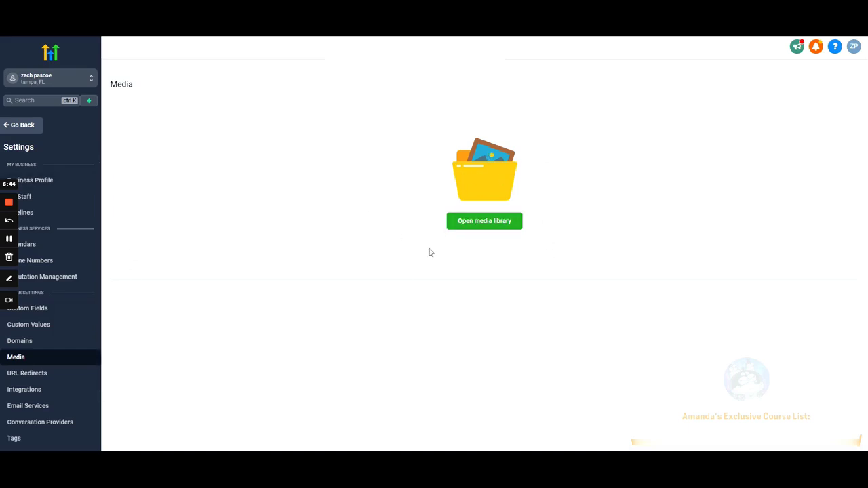
click(36, 381)
drag(447, 190, 469, 189)
drag(382, 194, 557, 198)
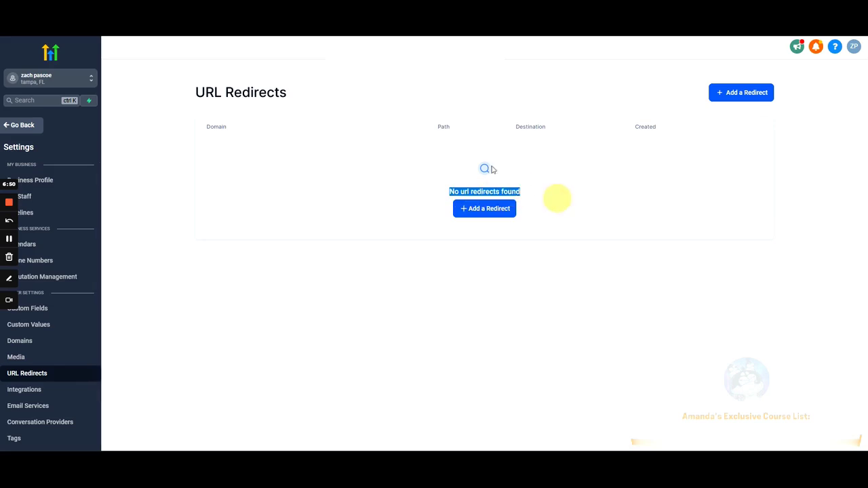
- Open the Integrations settings page to view the services that can be connected
click(36, 390)
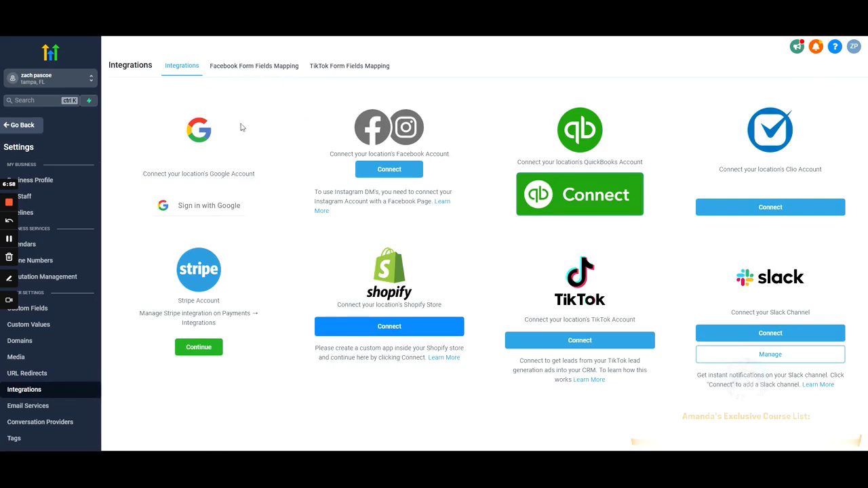
- View the Facebook Form Fields Mapping page, try the TikTok Form Fields Mapping page, and return to the main Integrations list
click(250, 68)
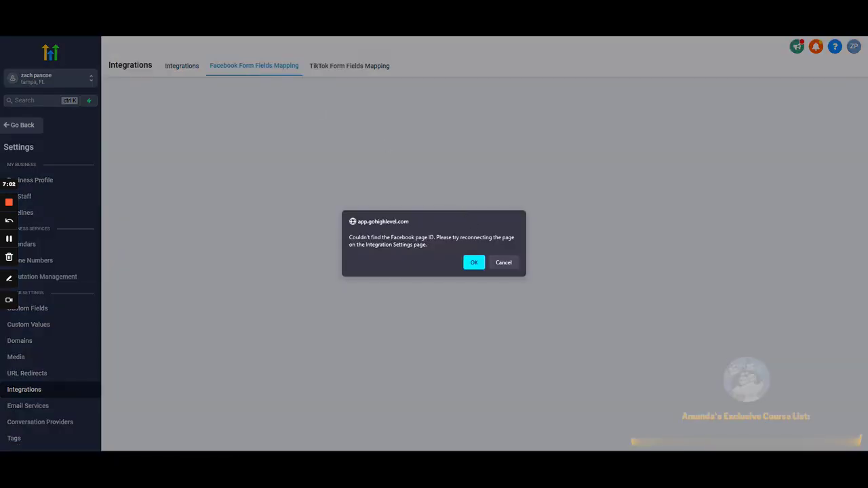
click(502, 263)
click(345, 72)
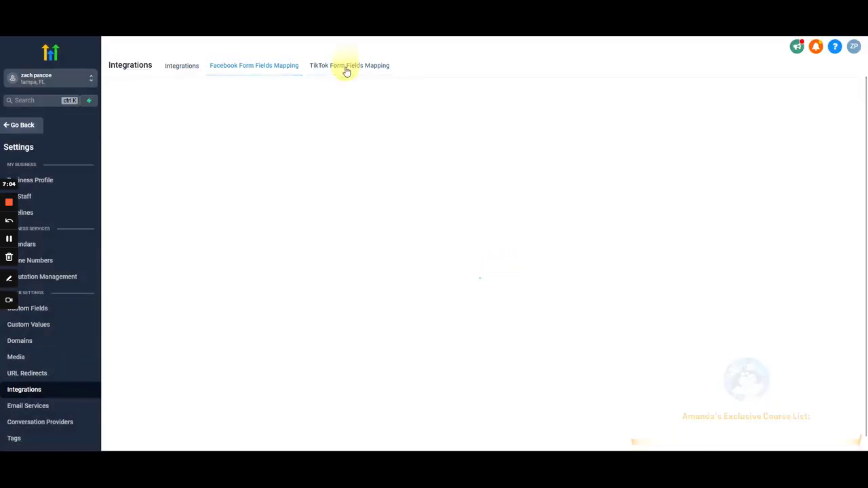
click(266, 69)
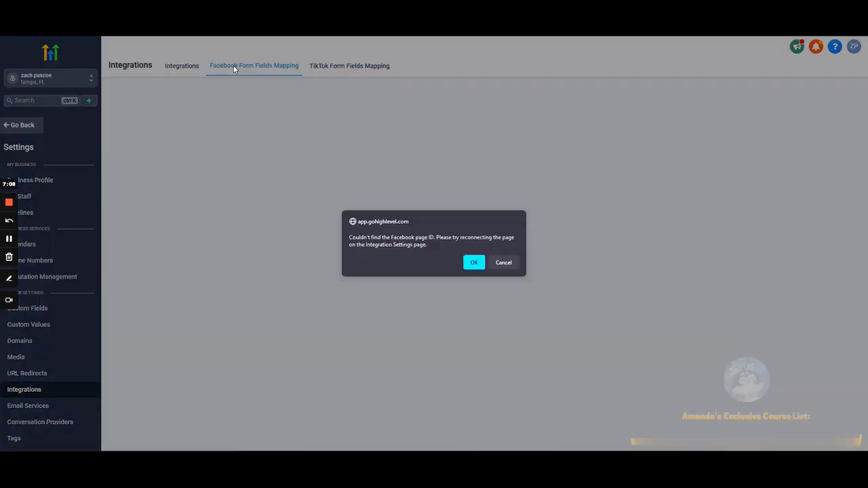
click(501, 262)
click(346, 66)
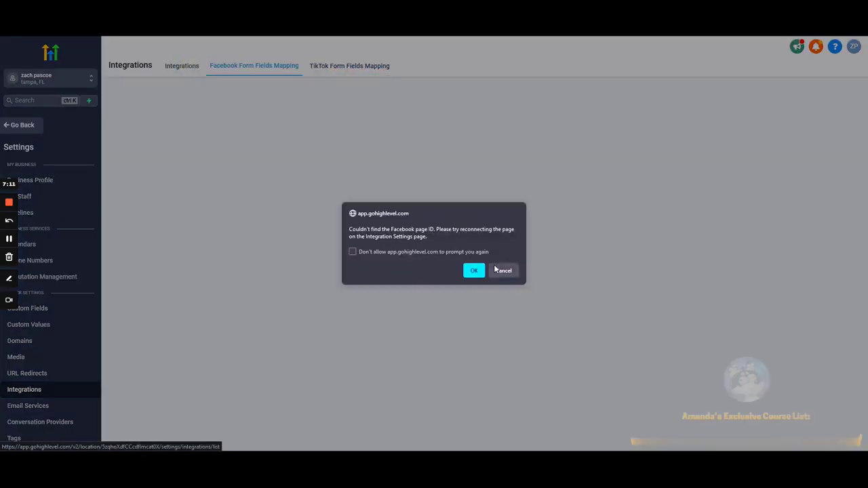
click(503, 270)
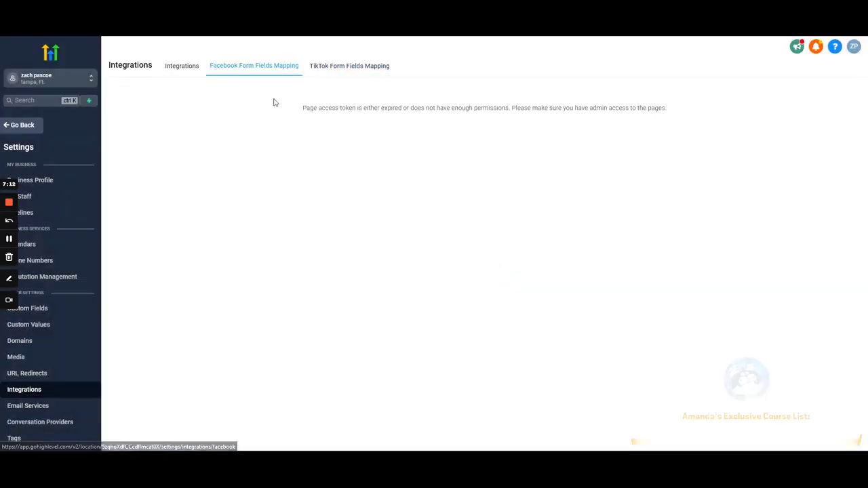
click(192, 70)
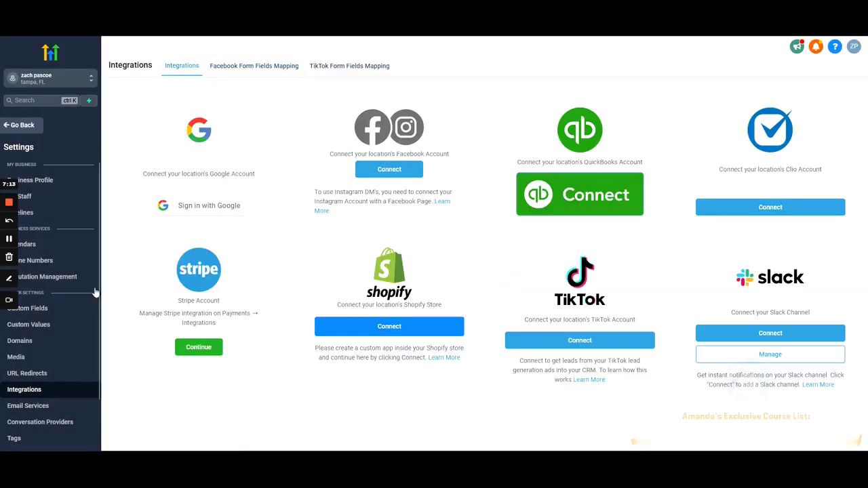
- Open the Email Services settings and review the SMTP service and its default provider
click(53, 407)
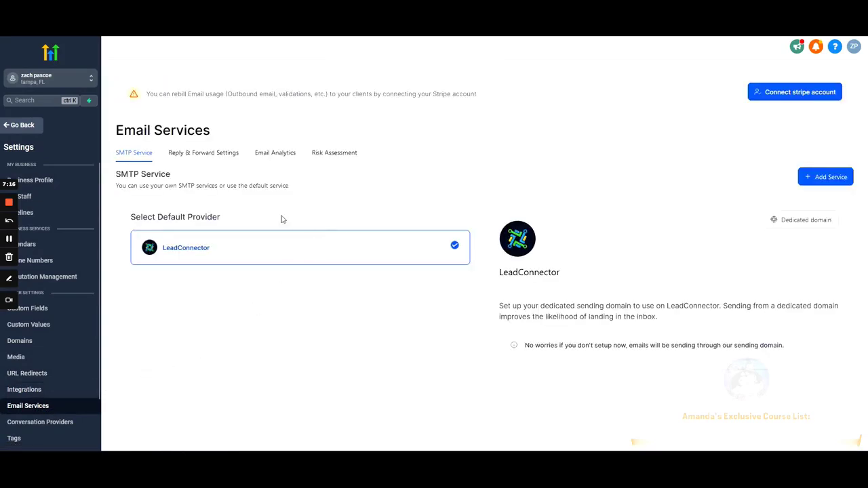
mouse_move(114, 132)
mouse_down()
mouse_move(220, 139)
mouse_move(116, 140)
mouse_up()
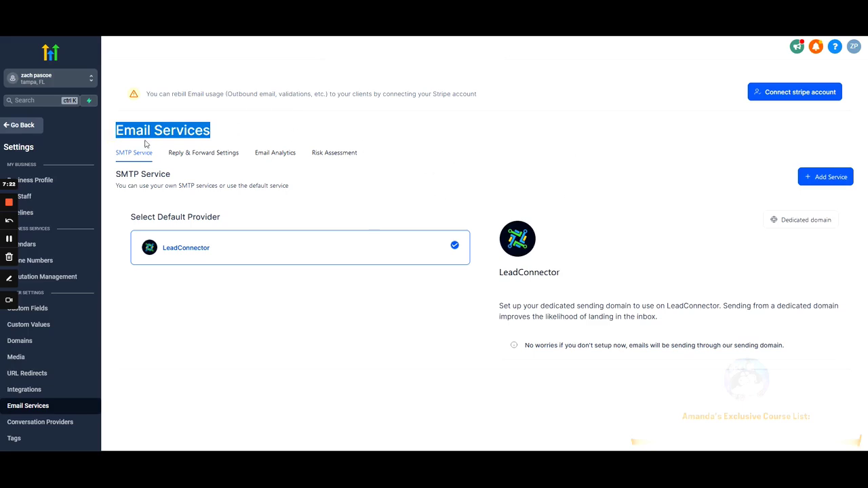
click(106, 154)
drag(114, 135, 216, 137)
drag(290, 188, 230, 137)
click(227, 132)
triple_click(167, 130)
click(226, 132)
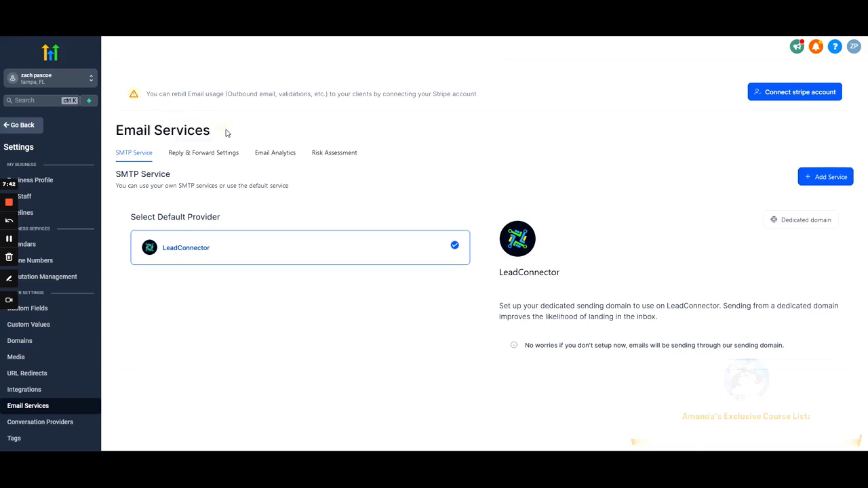
- View the Conversation Providers settings, and check the Tags page for existing tags
click(46, 426)
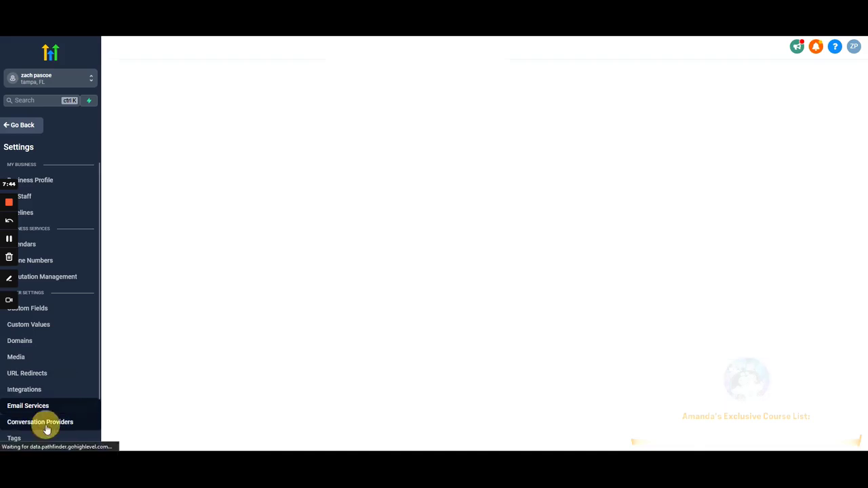
click(16, 438)
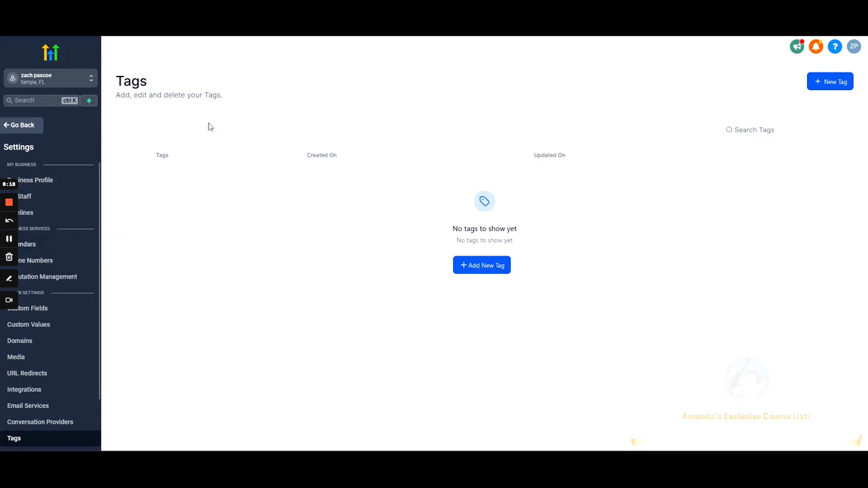
drag(224, 98, 113, 86)
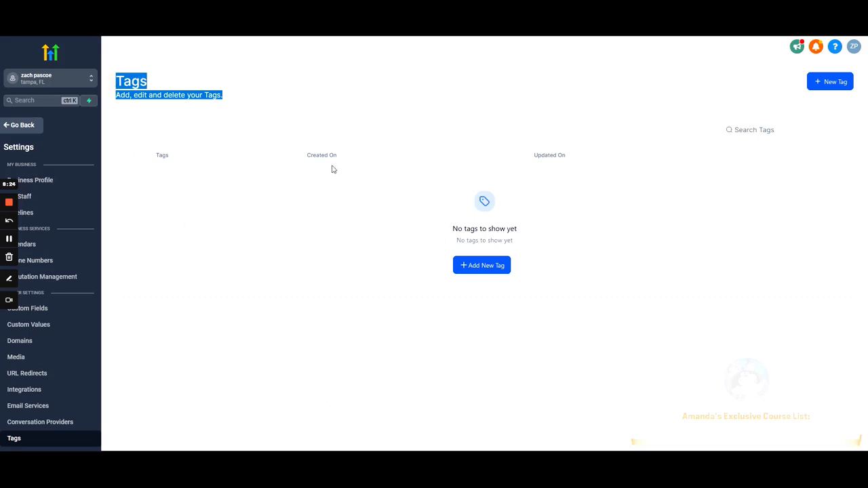
click(211, 101)
drag(202, 91, 112, 80)
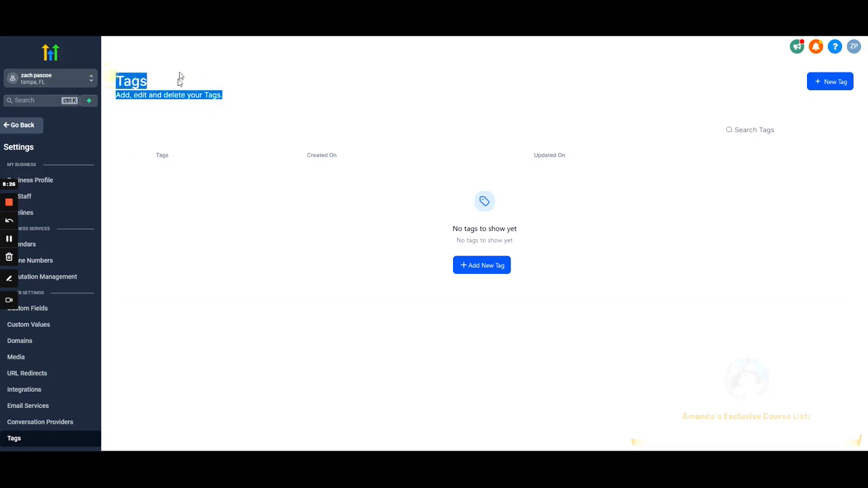
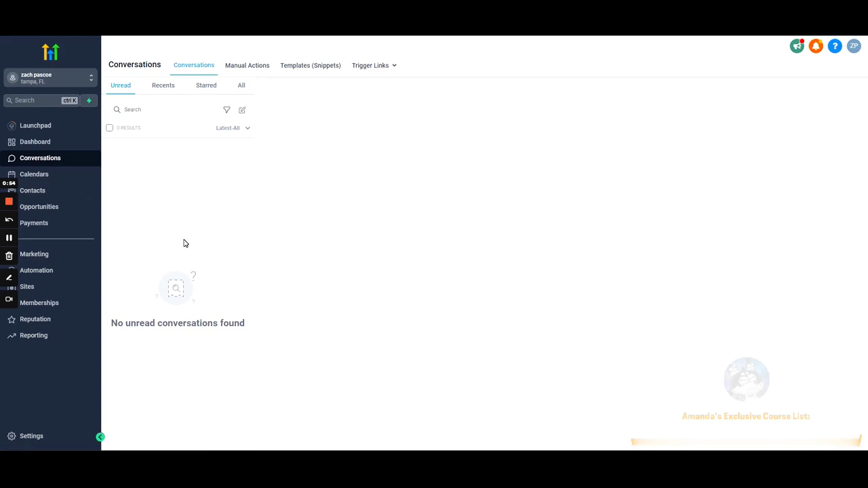
- View the Calendars page, and open the Business Profile settings to review the general information
click(30, 174)
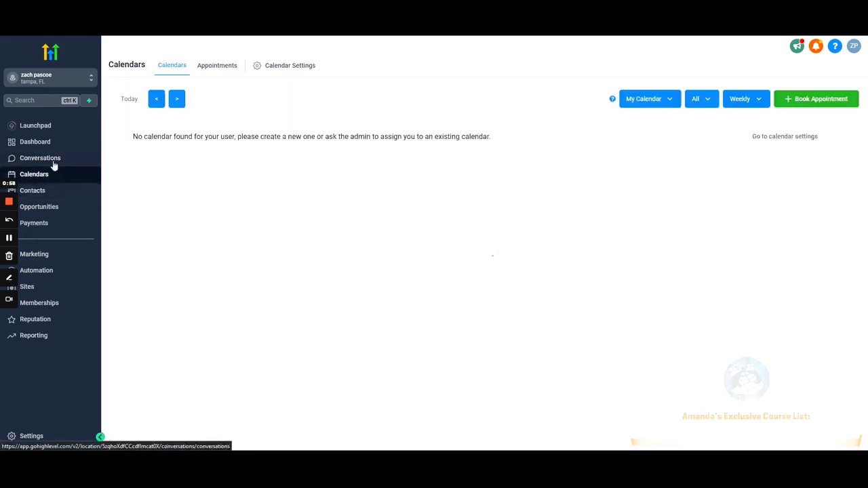
click(27, 438)
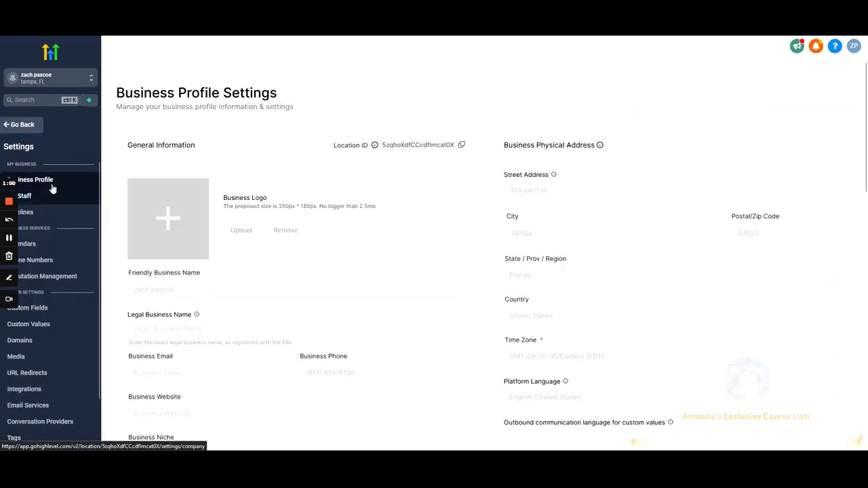
scroll(229, 253, down, 2)
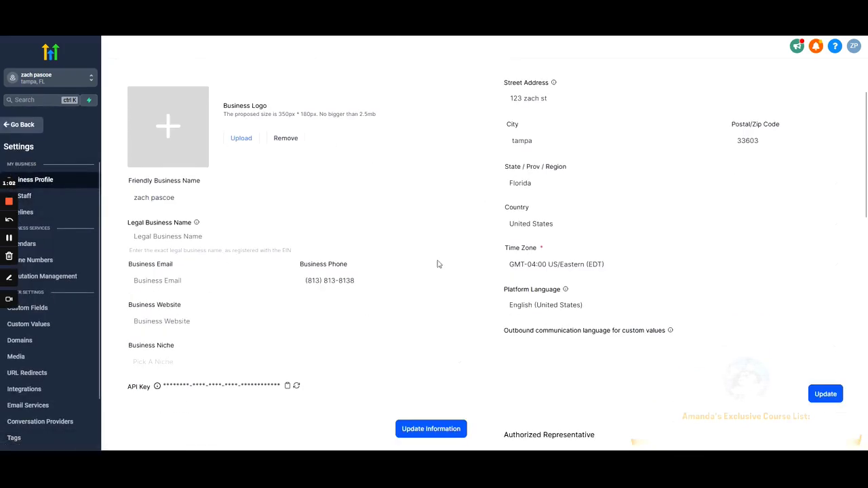
scroll(505, 284, up, 2)
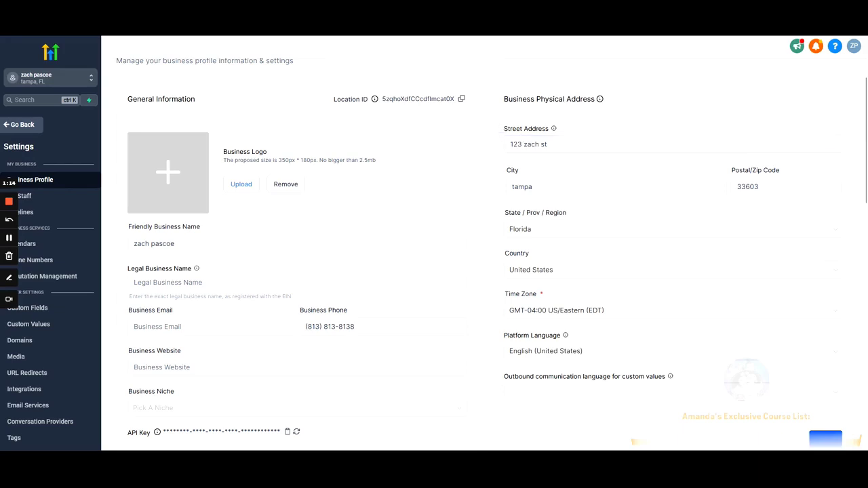
- Review the business physical address, time zone, business information and authorized representative sections of the Business Profile
drag(502, 126, 645, 406)
click(482, 288)
click(127, 244)
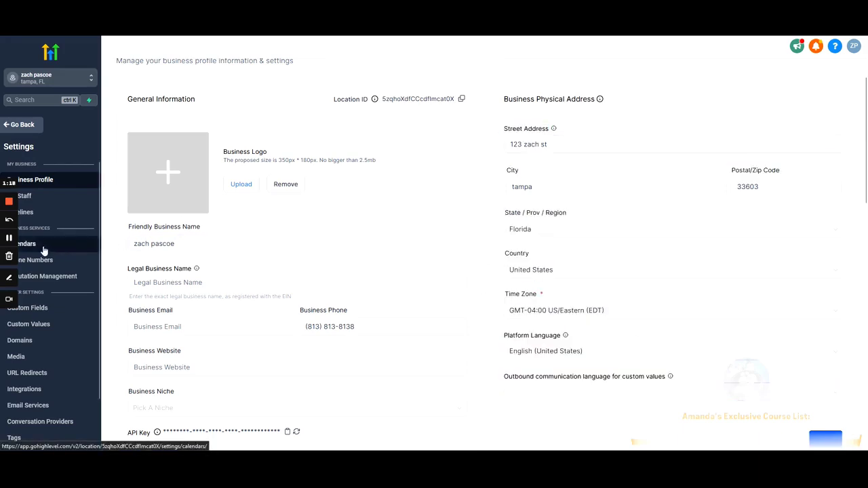
drag(502, 101, 649, 378)
click(509, 292)
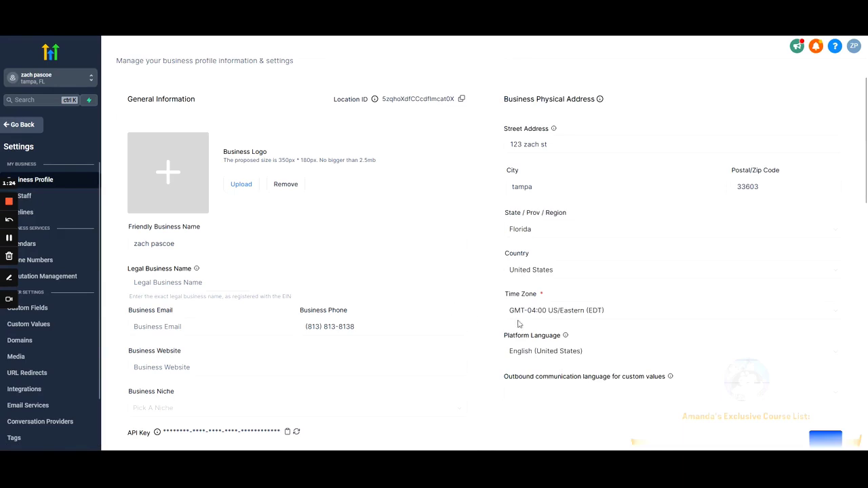
scroll(493, 295, down, 6)
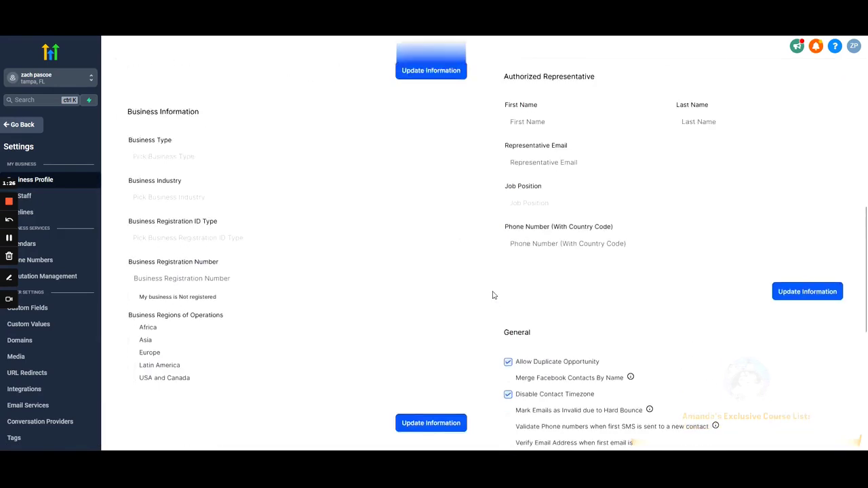
scroll(494, 295, up, 3)
- Check the My Staff page for team members, and review the phone system and number pool in the Phone Numbers settings
click(59, 197)
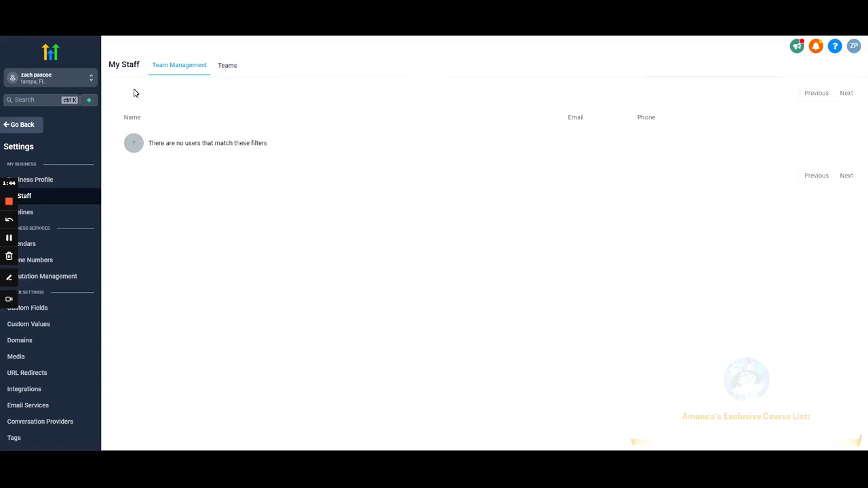
click(73, 267)
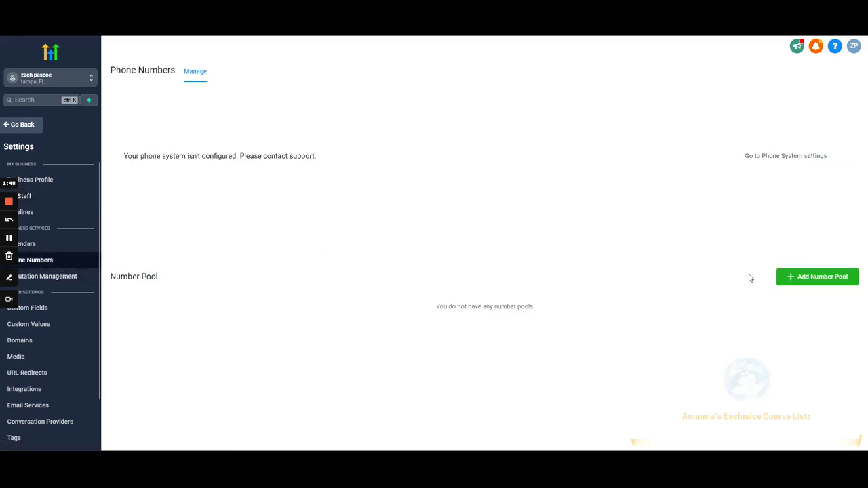
drag(184, 276, 111, 276)
click(138, 261)
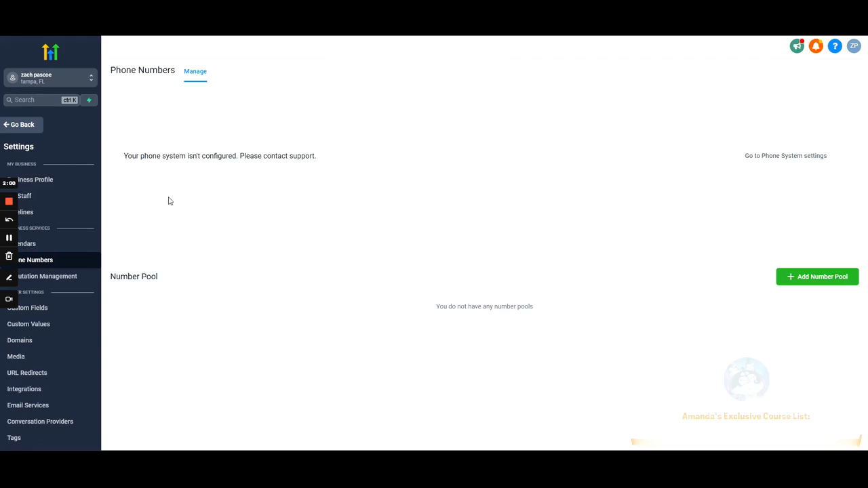
mouse_move(103, 276)
mouse_down()
mouse_move(165, 285)
mouse_move(109, 276)
mouse_up()
click(127, 228)
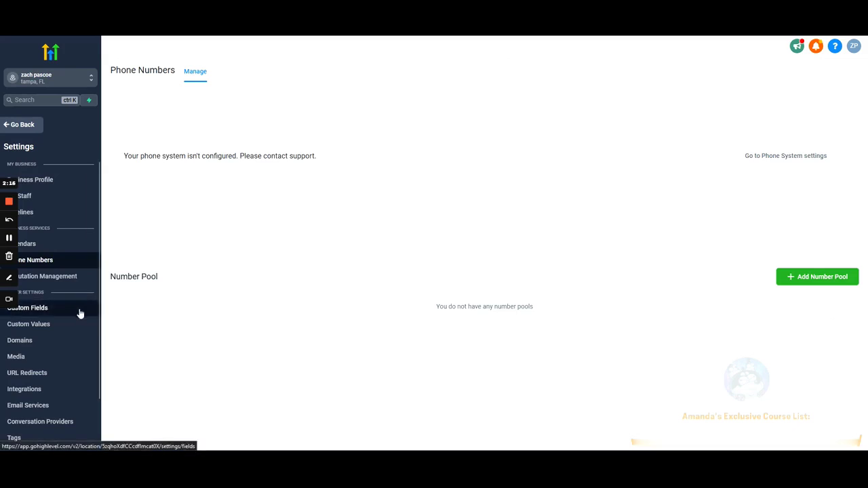
scroll(76, 324, down, 1)
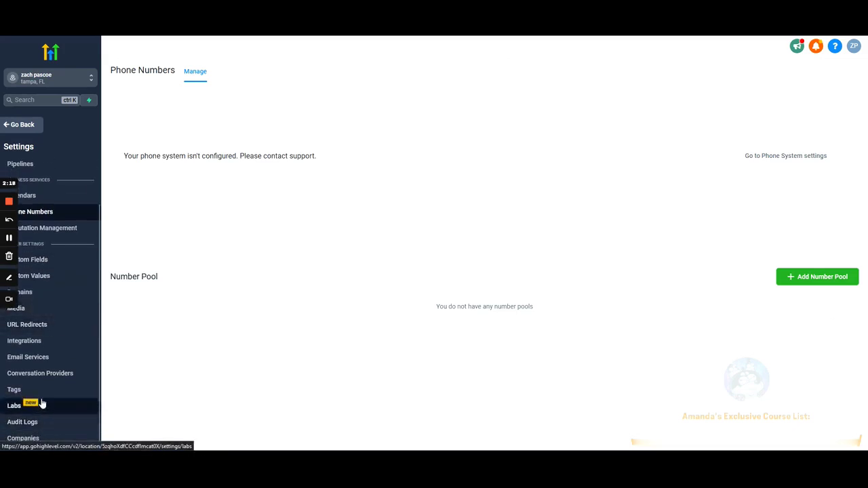
scroll(42, 381, up, 1)
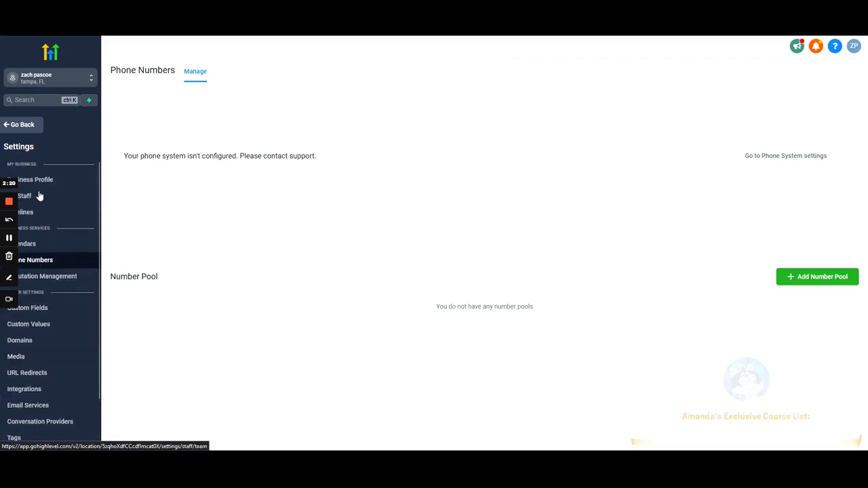
- Leave Settings for the sub-account's Dashboard and open the list of available sub-accounts
click(23, 125)
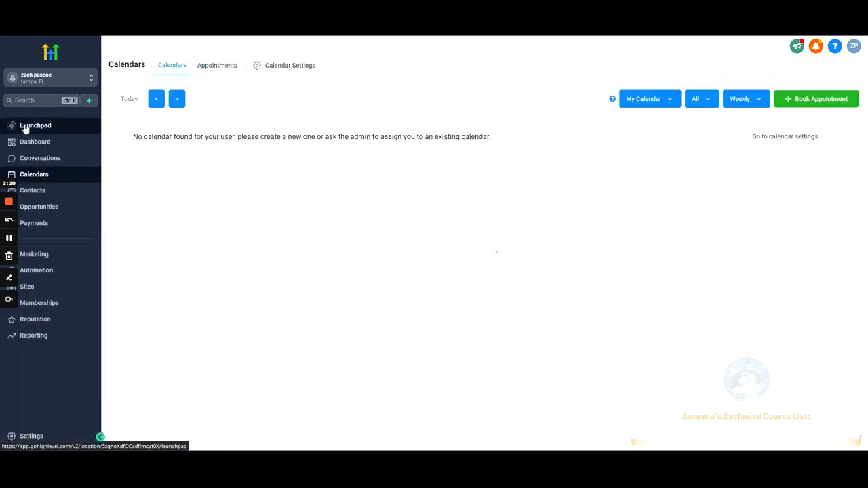
click(45, 160)
click(36, 143)
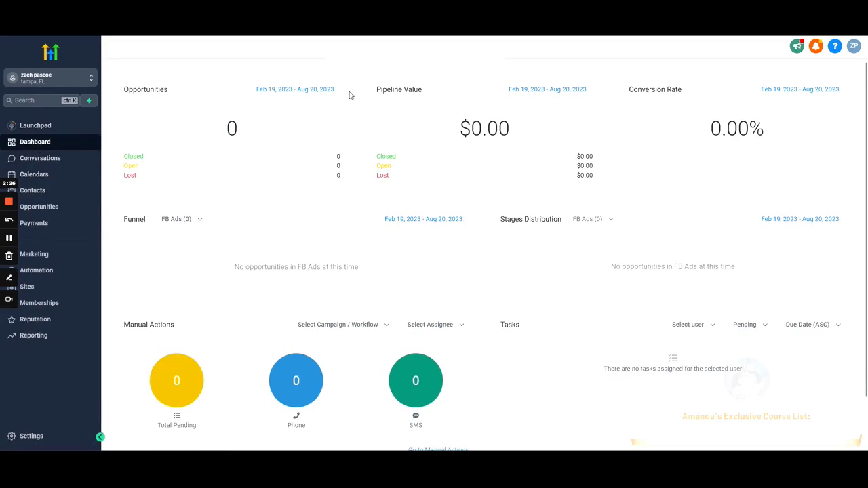
click(45, 81)
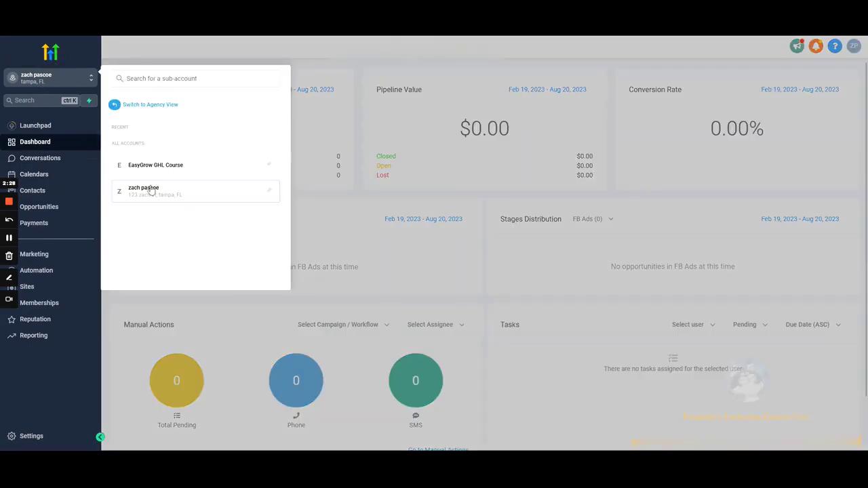